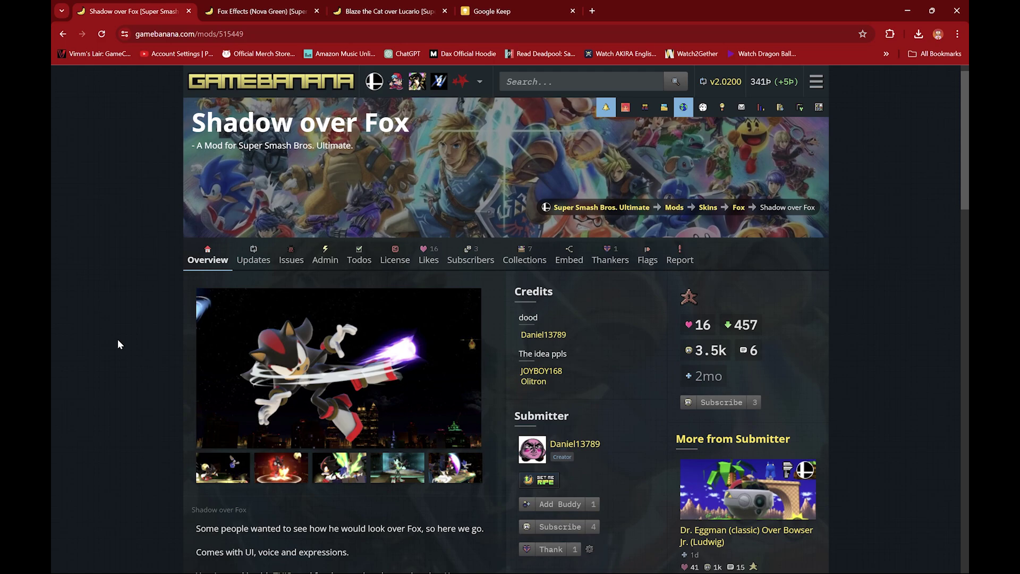
pyautogui.scroll(-2, 117, 339)
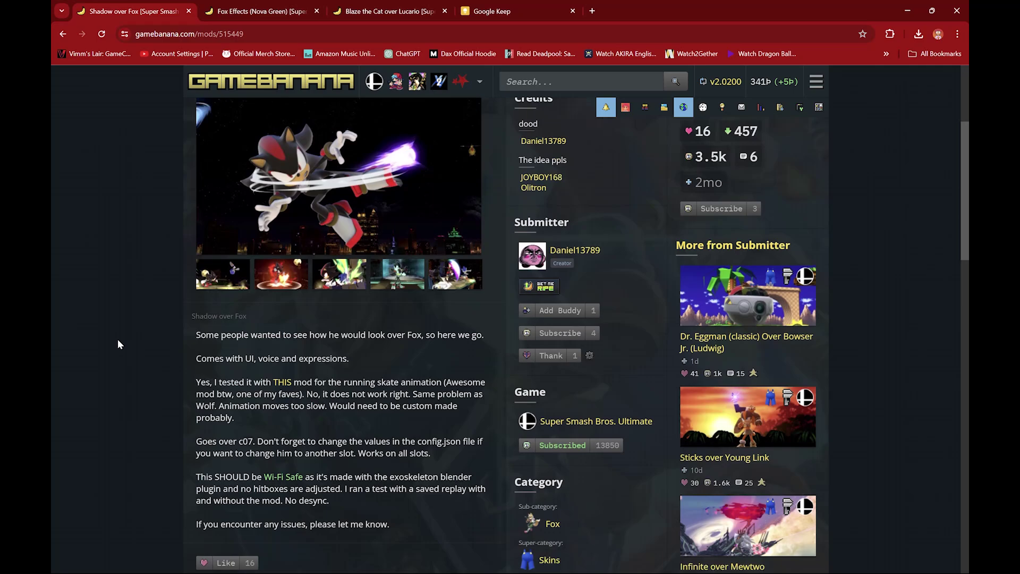
pyautogui.scroll(-4, 118, 344)
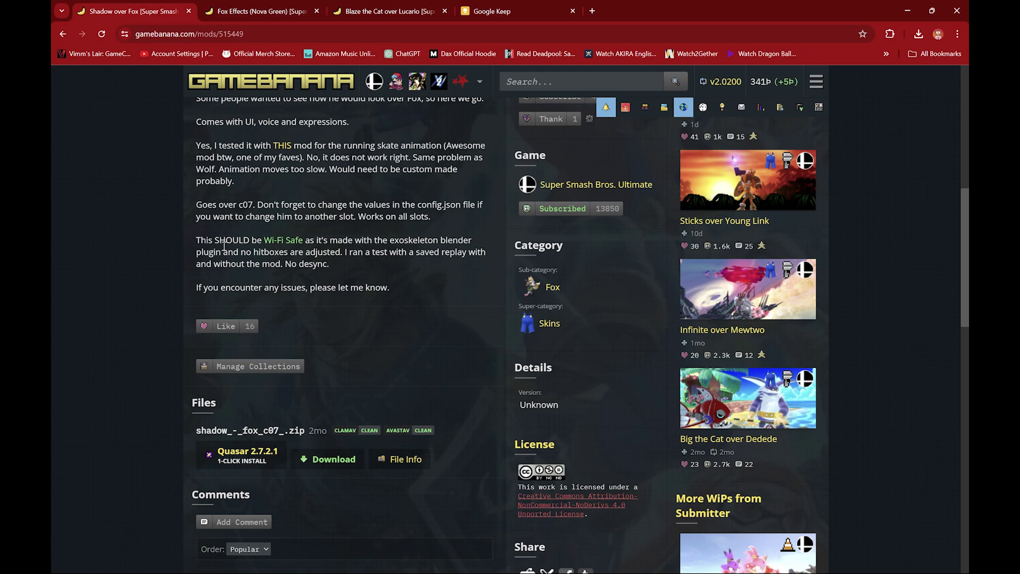
pyautogui.scroll(1, 224, 246)
pyautogui.scroll(3, 224, 245)
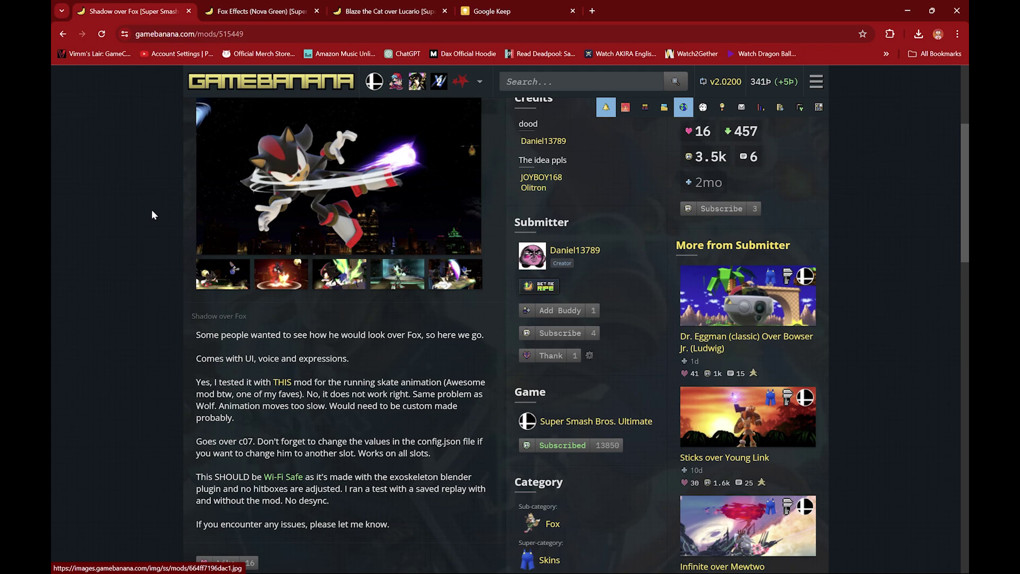
pyautogui.scroll(1, 152, 209)
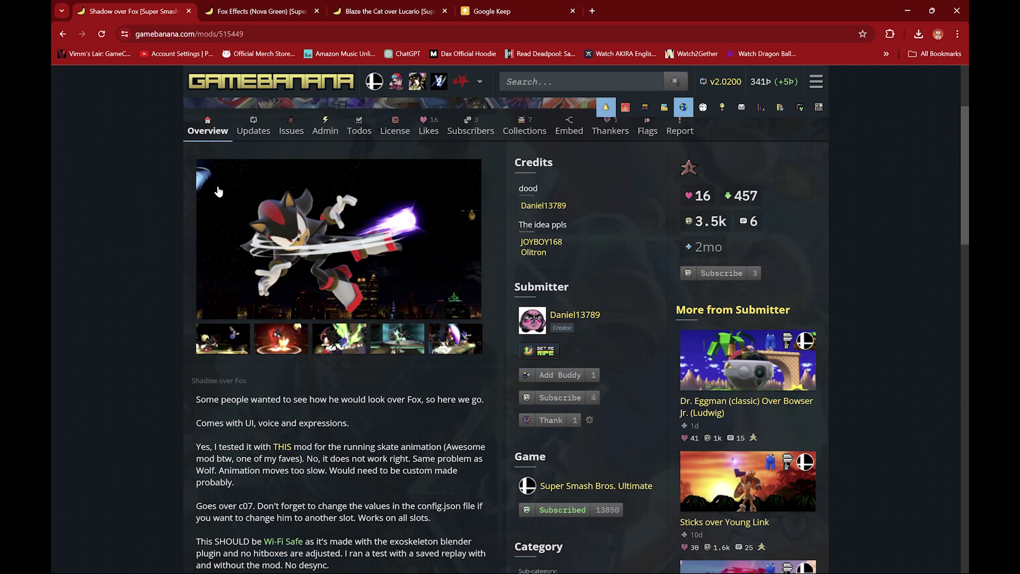
pyautogui.scroll(-1, 146, 205)
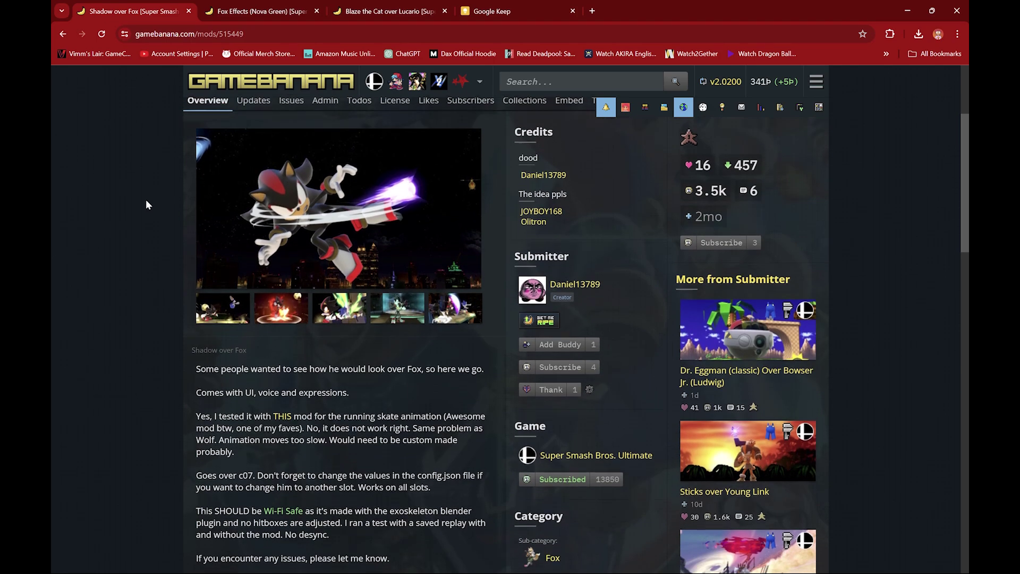
pyautogui.scroll(2, 146, 204)
pyautogui.scroll(2, 146, 205)
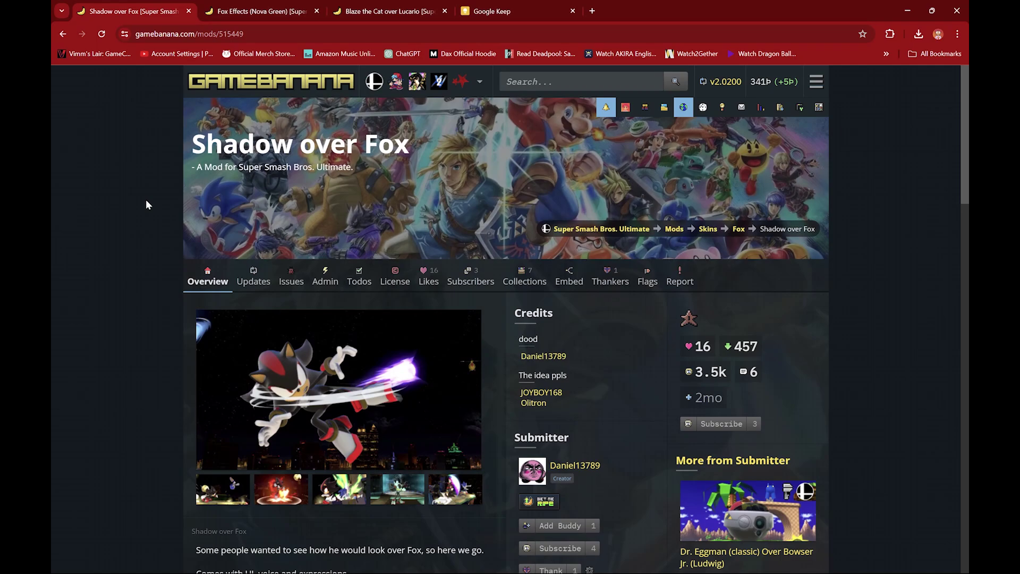
# Move from the Fox Effects (Nova Green) tab to the Blaze the Cat over Lucario mod page.
pyautogui.click(257, 11)
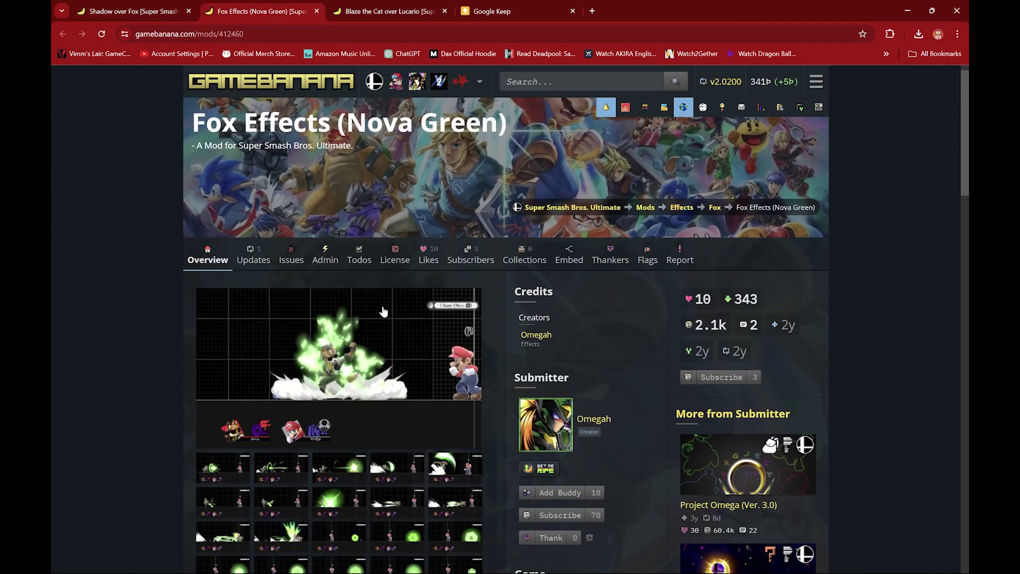
pyautogui.scroll(-2, 195, 528)
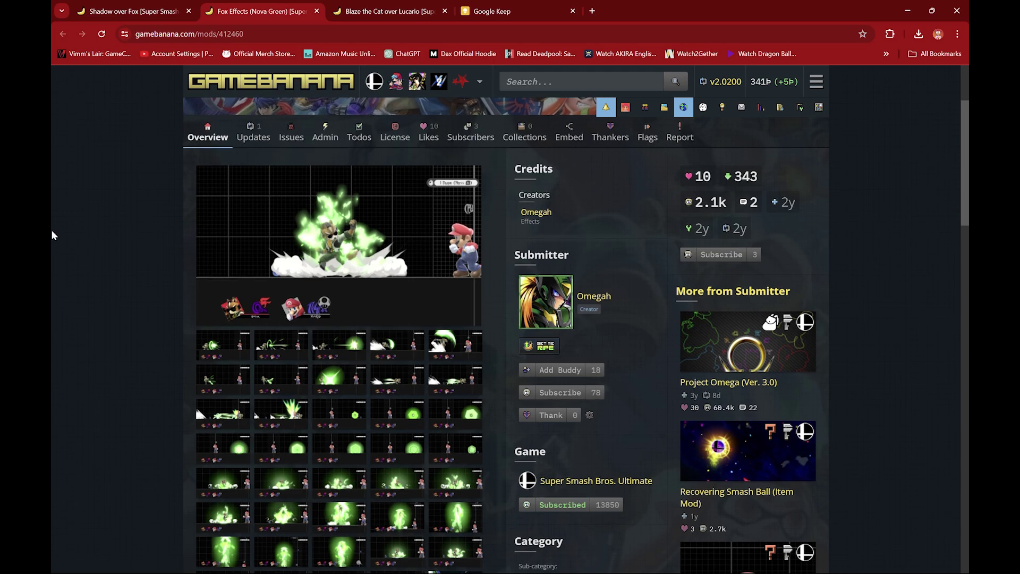
pyautogui.scroll(2, 51, 231)
pyautogui.scroll(-1, 52, 235)
pyautogui.scroll(1, 51, 235)
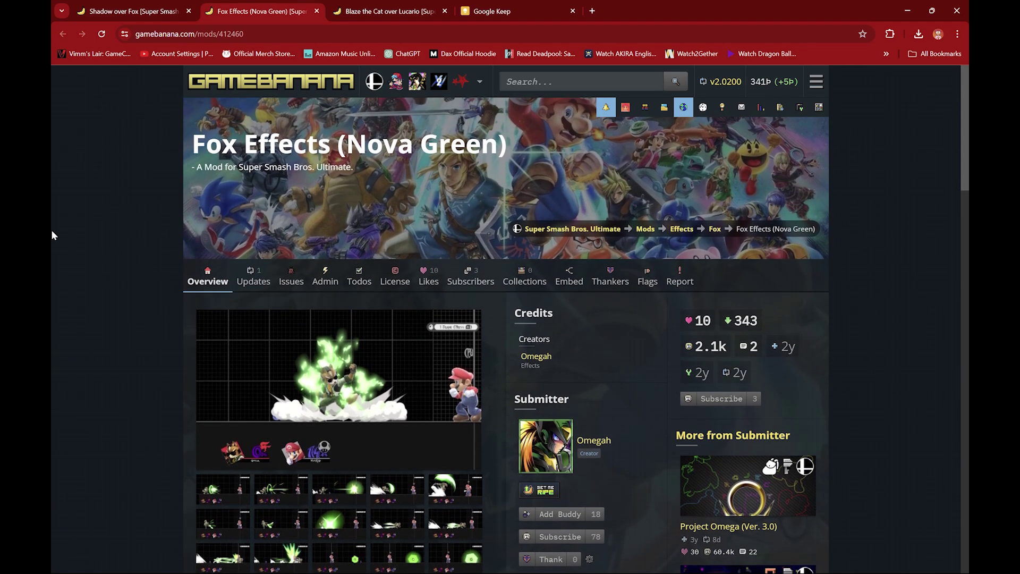
pyautogui.scroll(-1, 51, 235)
pyautogui.scroll(-1, 52, 235)
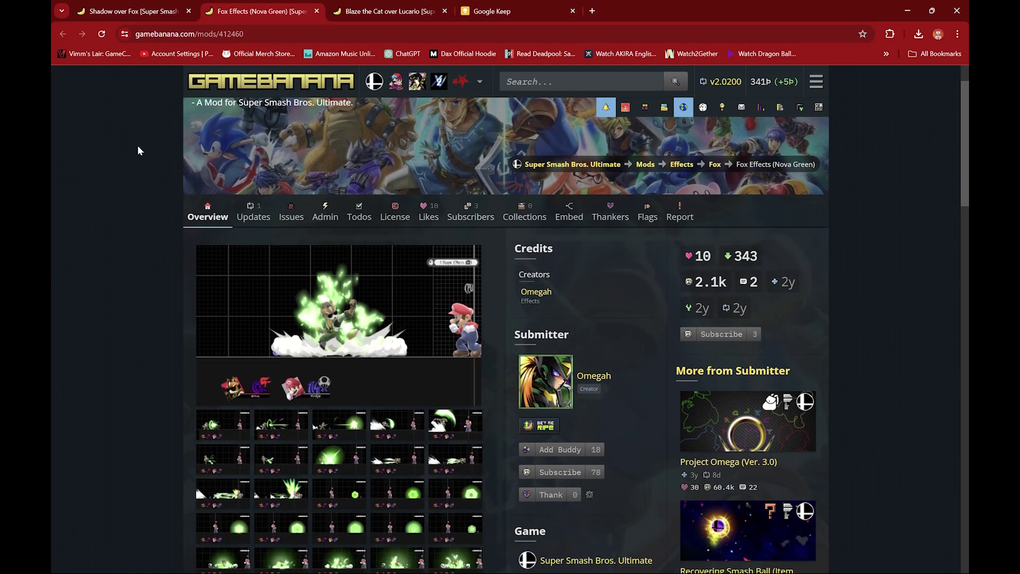
pyautogui.click(365, 10)
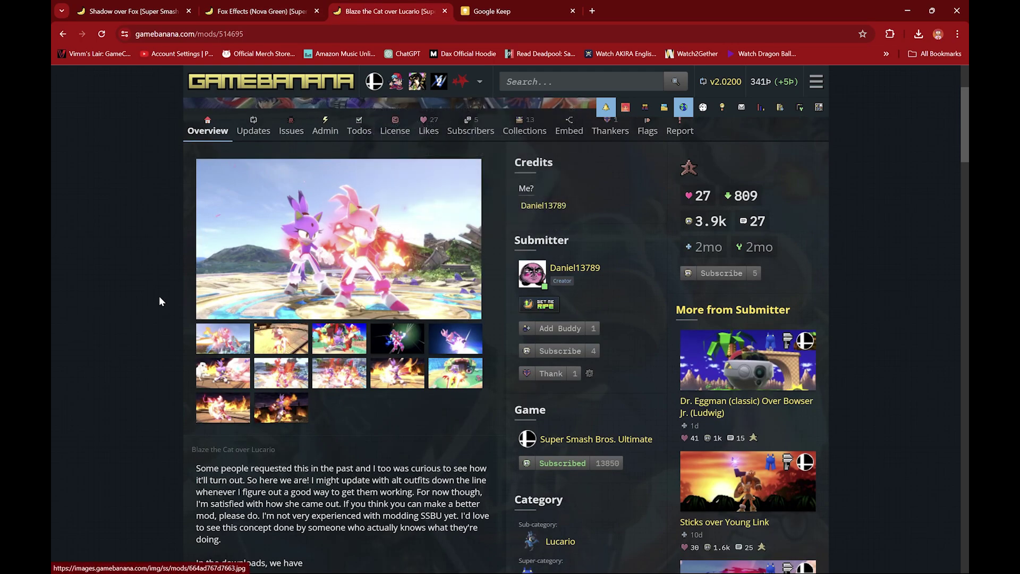
pyautogui.scroll(-1, 122, 297)
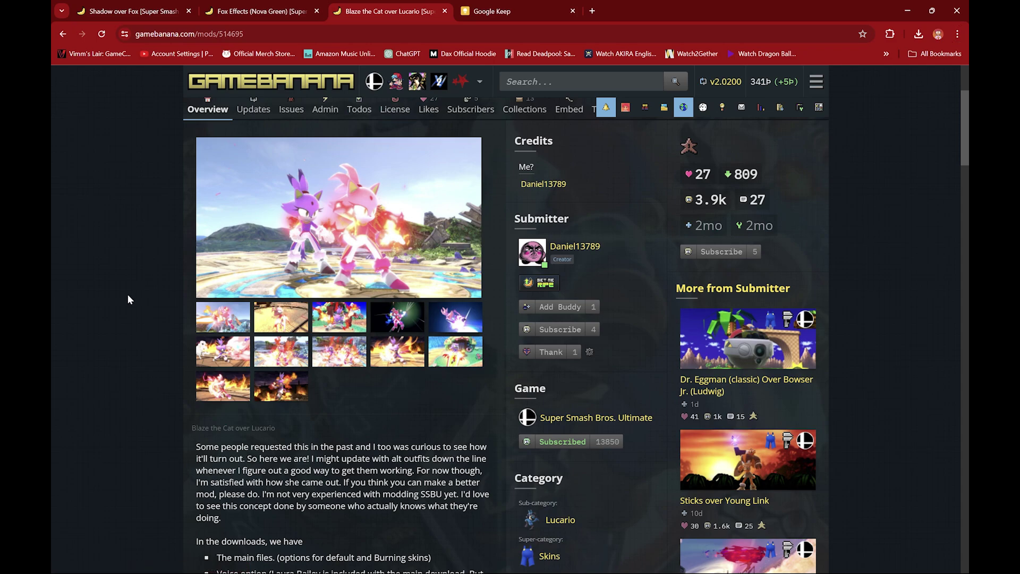
# In Downloads, extract the shadow_-_fox_c07_ archive into its own folder.
pyautogui.hotkey('alt', 'Tab')
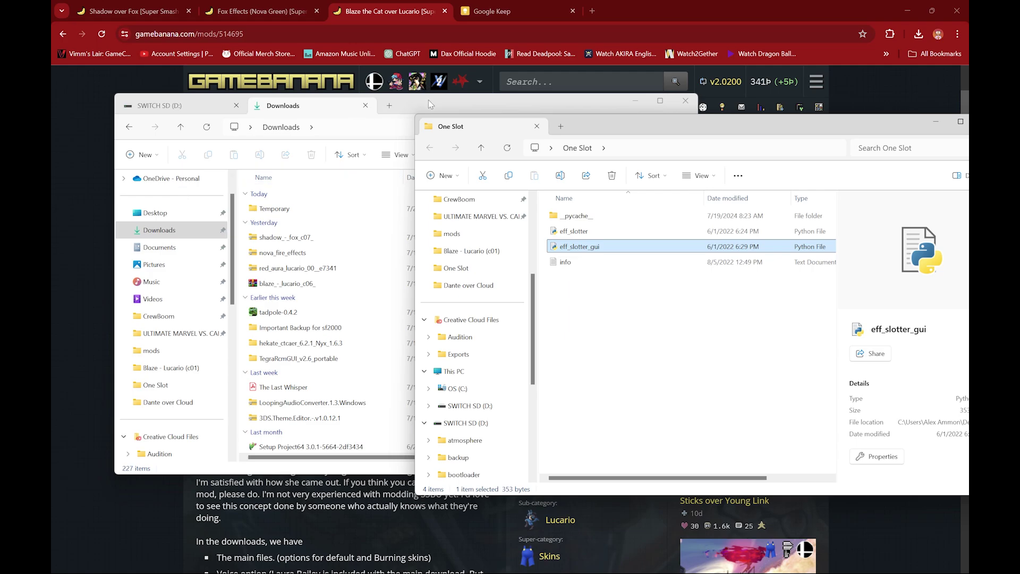
pyautogui.click(427, 100)
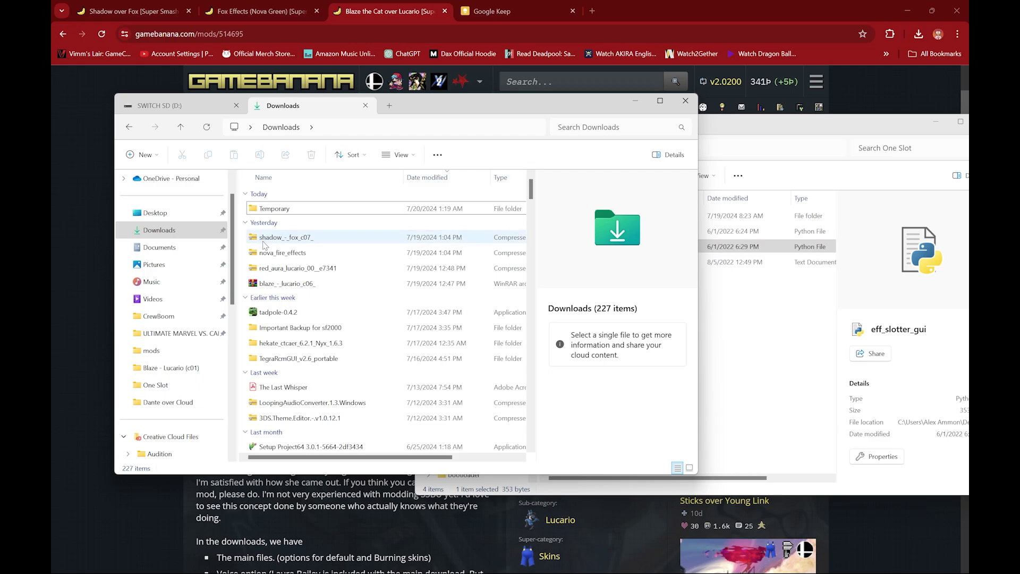
pyautogui.click(264, 244)
pyautogui.rightClick(264, 243)
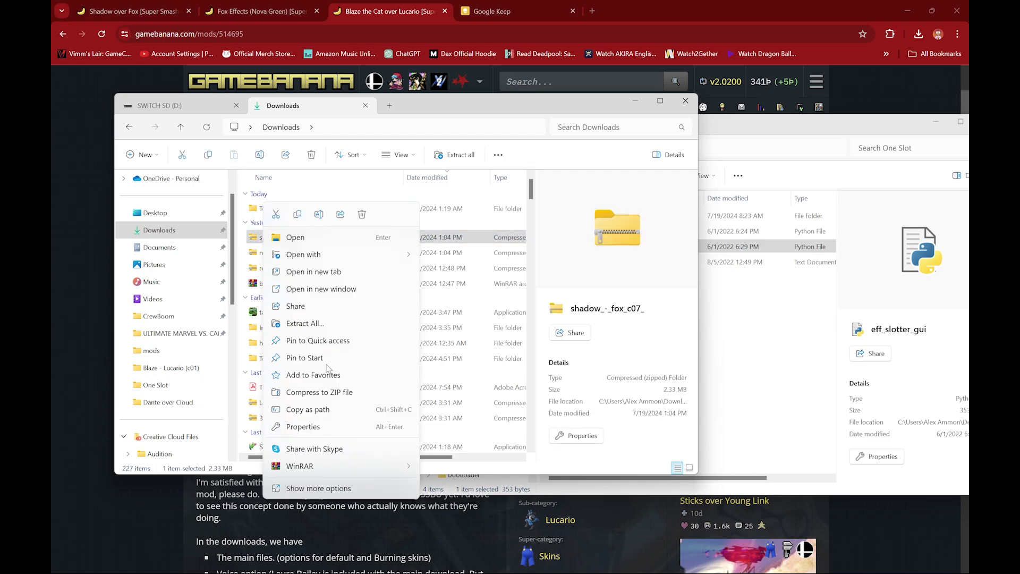
pyautogui.moveTo(299, 465)
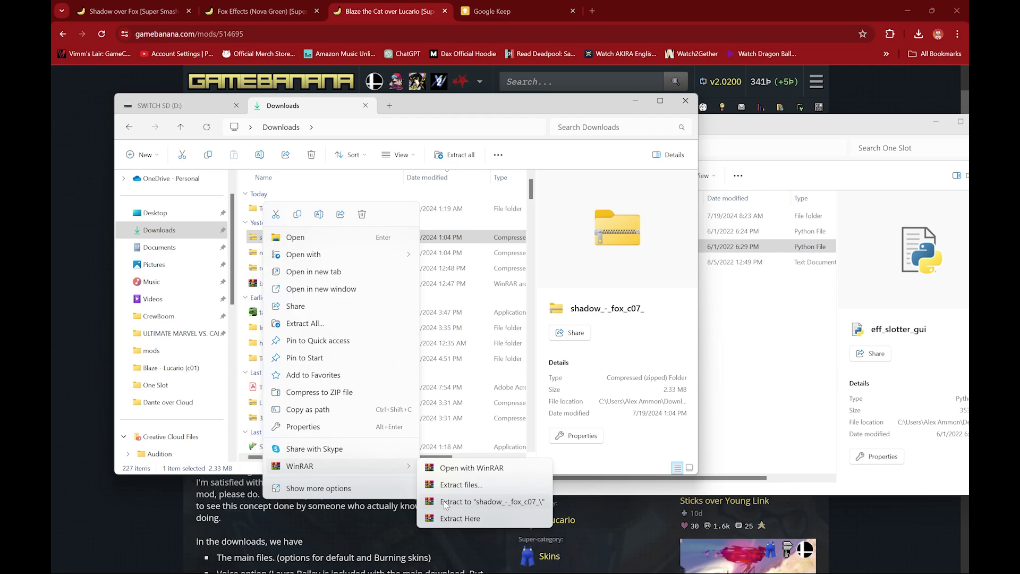
pyautogui.click(444, 505)
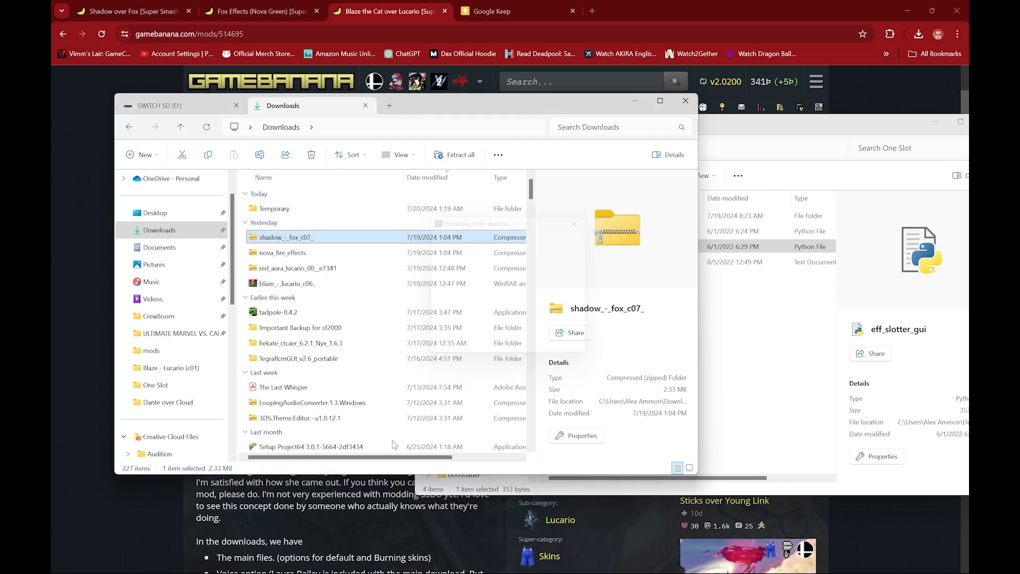
# Extract nova_fire_effects into its own folder and select the extracted shadow_-_fox_c07_ folder.
pyautogui.click(269, 274)
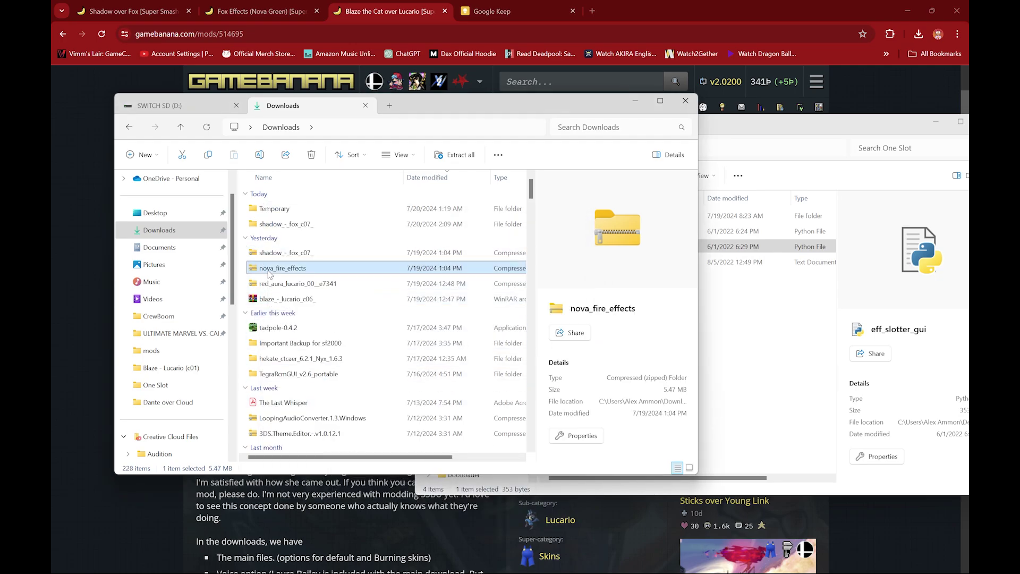
pyautogui.rightClick(269, 274)
pyautogui.moveTo(305, 466)
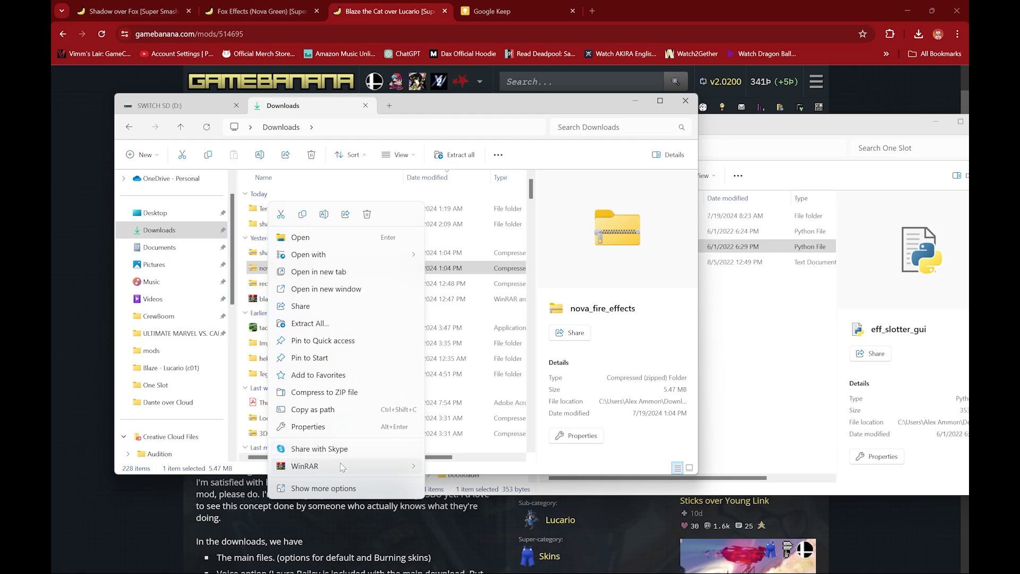
pyautogui.click(449, 504)
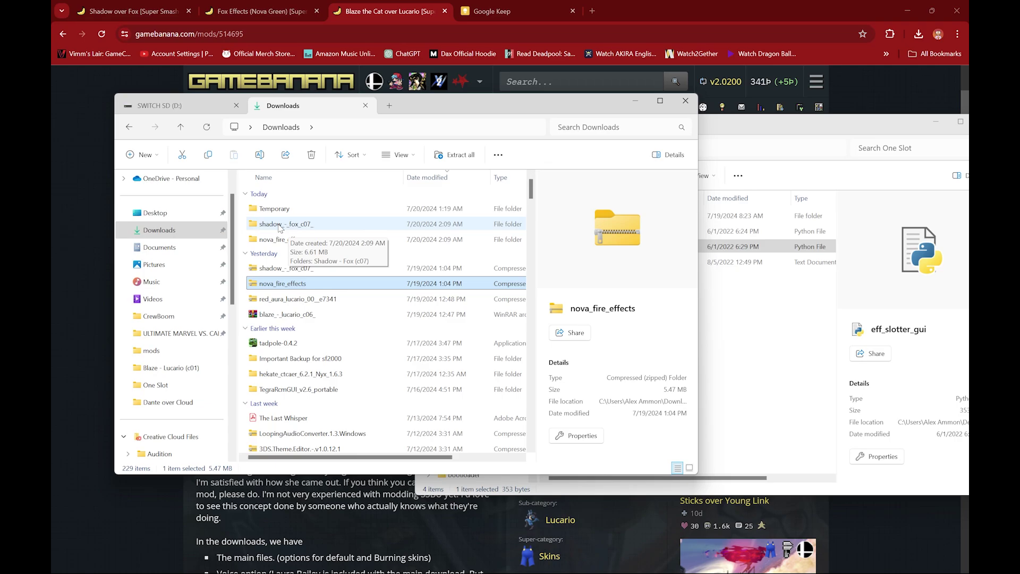
pyautogui.click(279, 229)
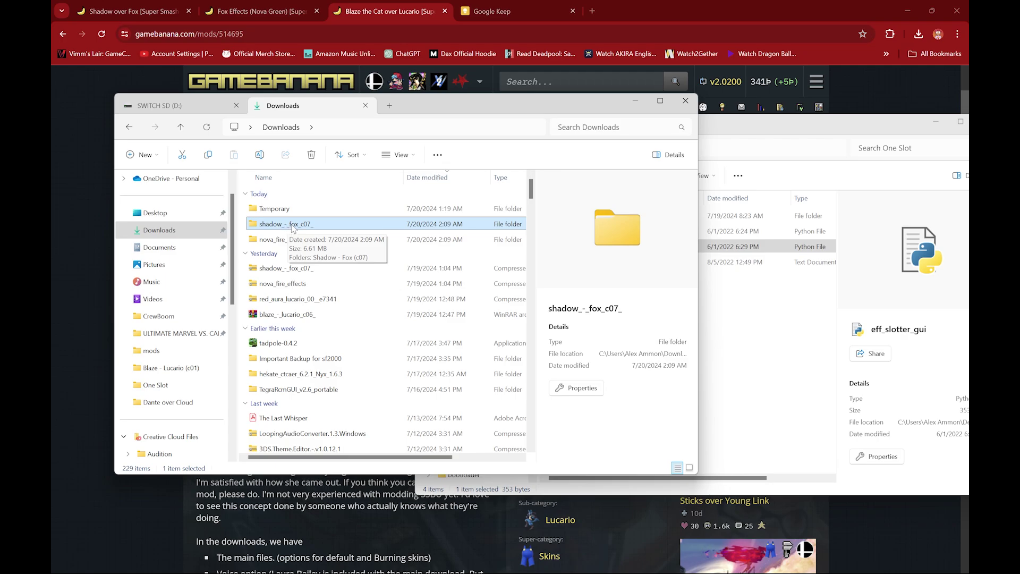
# Open config.json inside shadow_-_fox_c07_ > Shadow - Fox (c07), bringing up the app chooser.
pyautogui.doubleClick(291, 228)
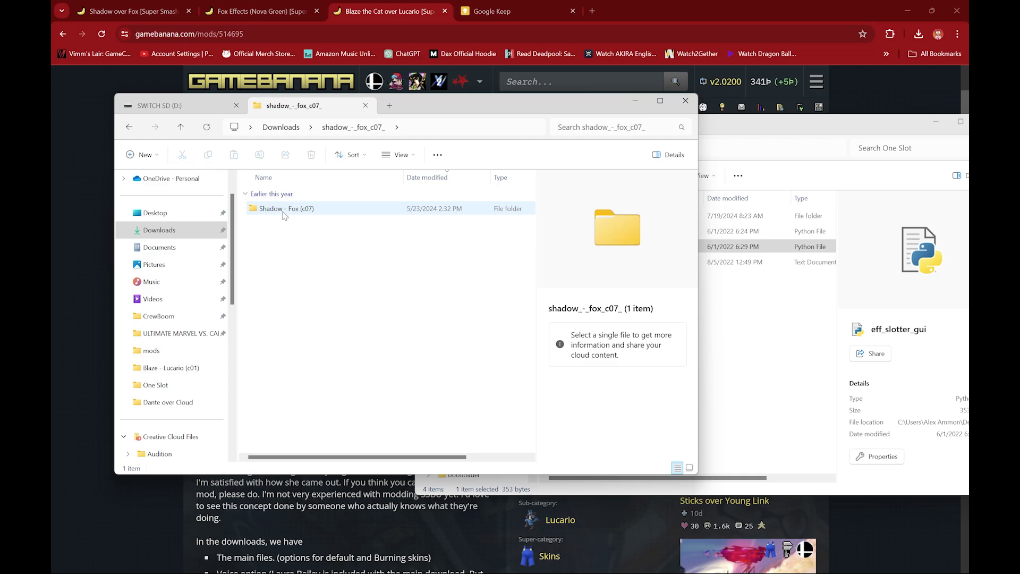
pyautogui.doubleClick(284, 209)
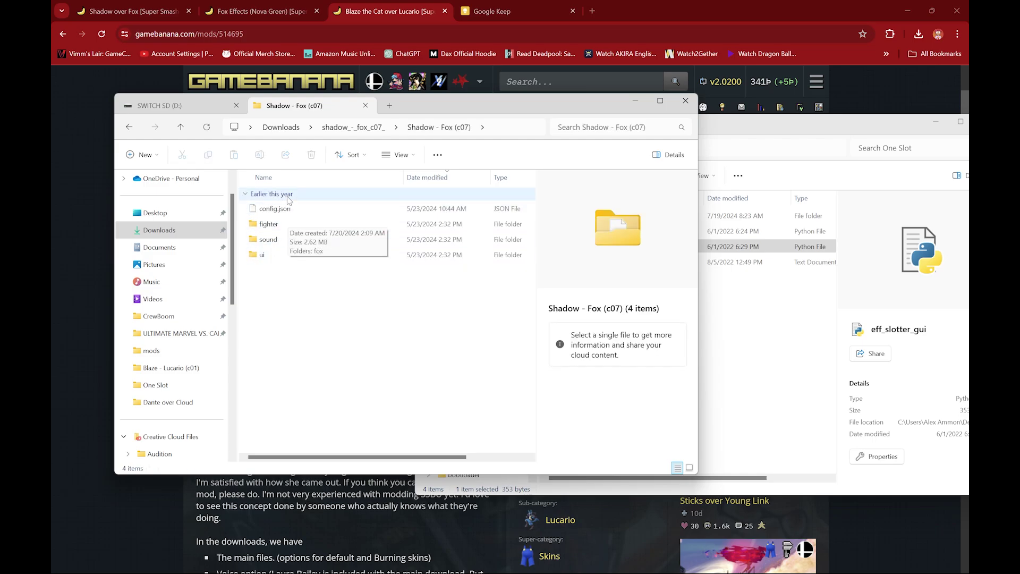
pyautogui.doubleClick(275, 210)
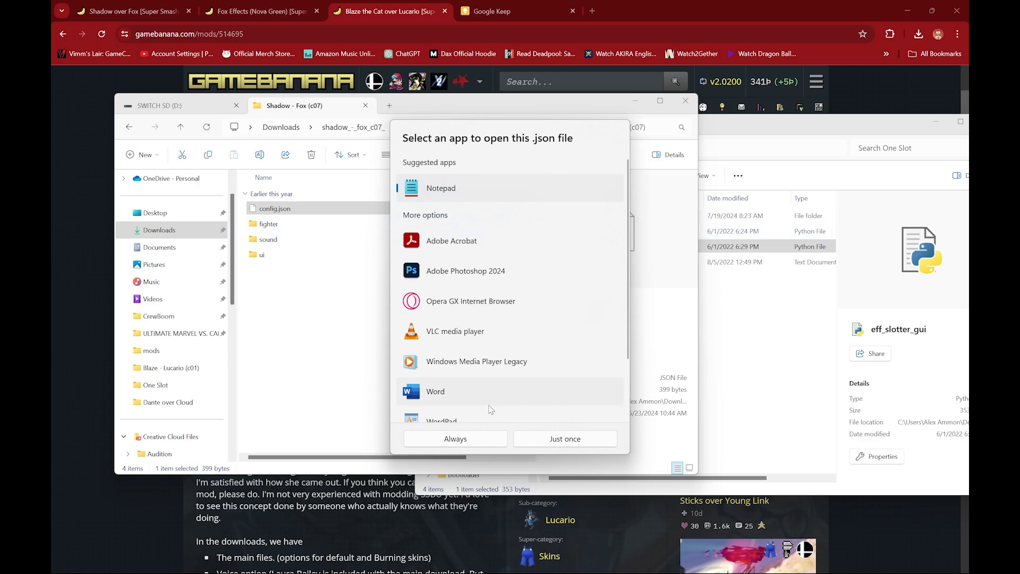
# Open config.json once in Notepad, inspect its five c07 texture paths, and close it.
pyautogui.click(538, 440)
pyautogui.click(486, 210)
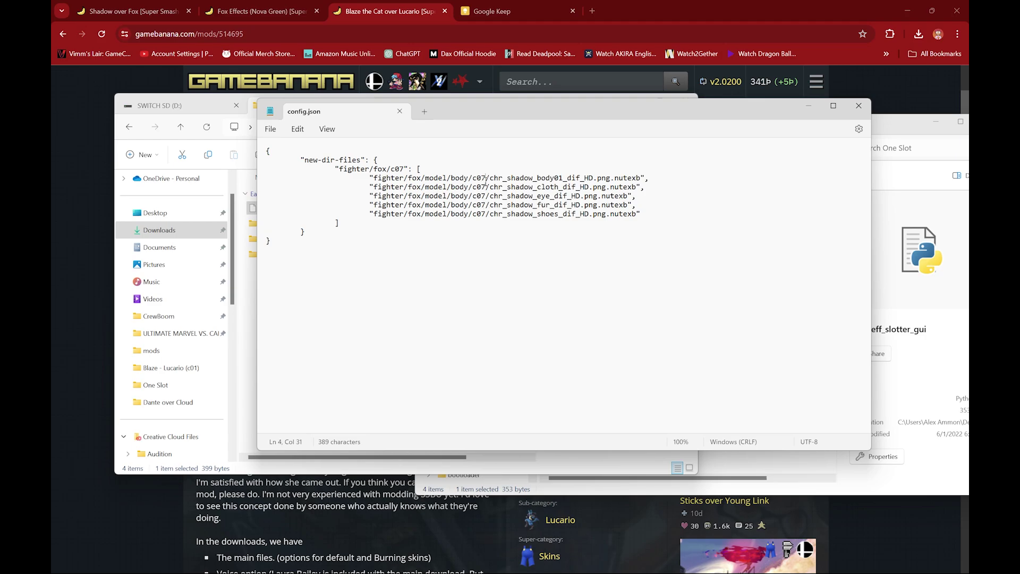
pyautogui.tripleClick(484, 179)
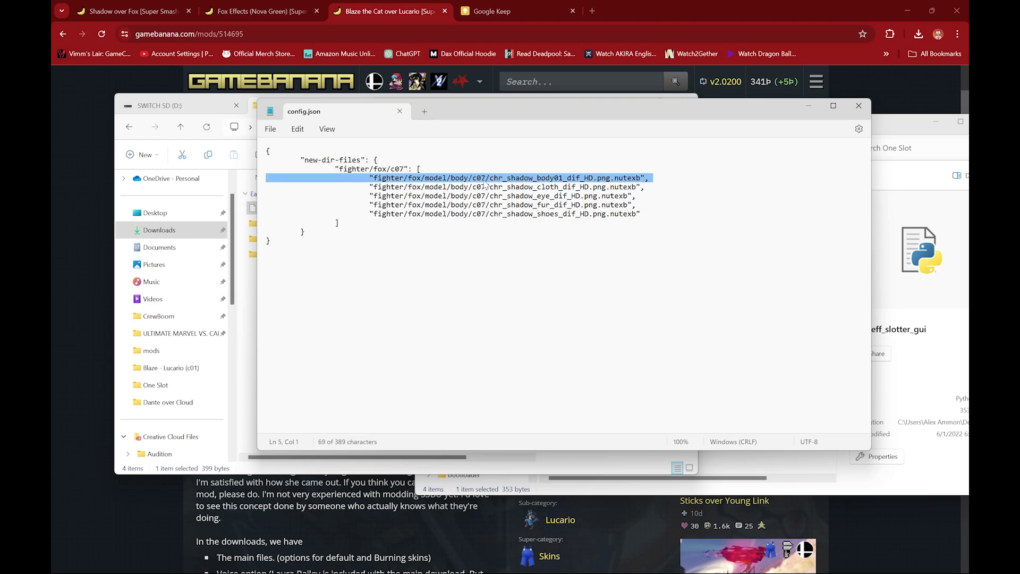
pyautogui.click(484, 179)
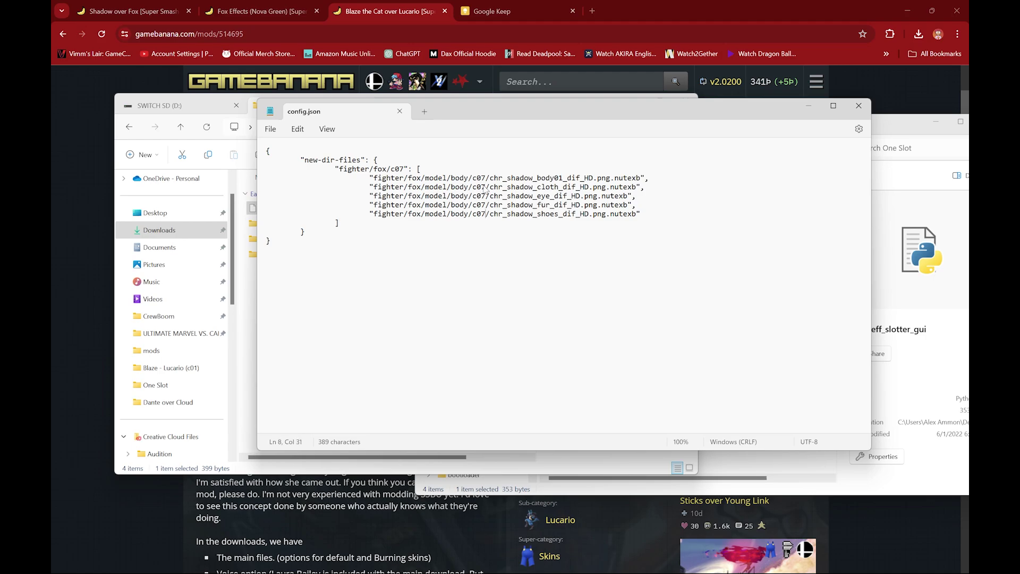
pyautogui.click(400, 169)
pyautogui.click(399, 111)
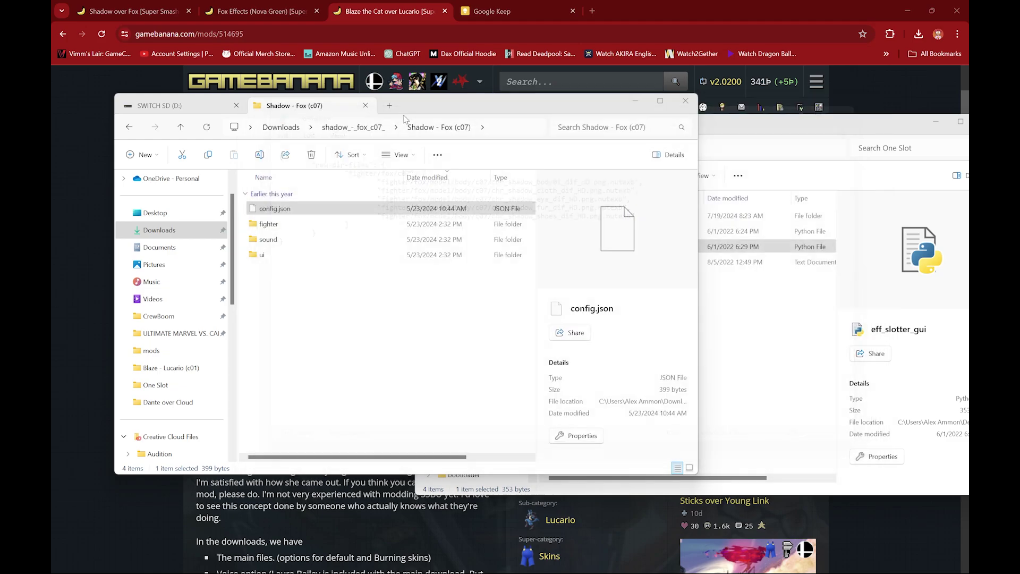
# Browse the fighter > fox > model folders in Shadow - Fox (c07), then back out.
pyautogui.doubleClick(279, 227)
pyautogui.doubleClick(272, 210)
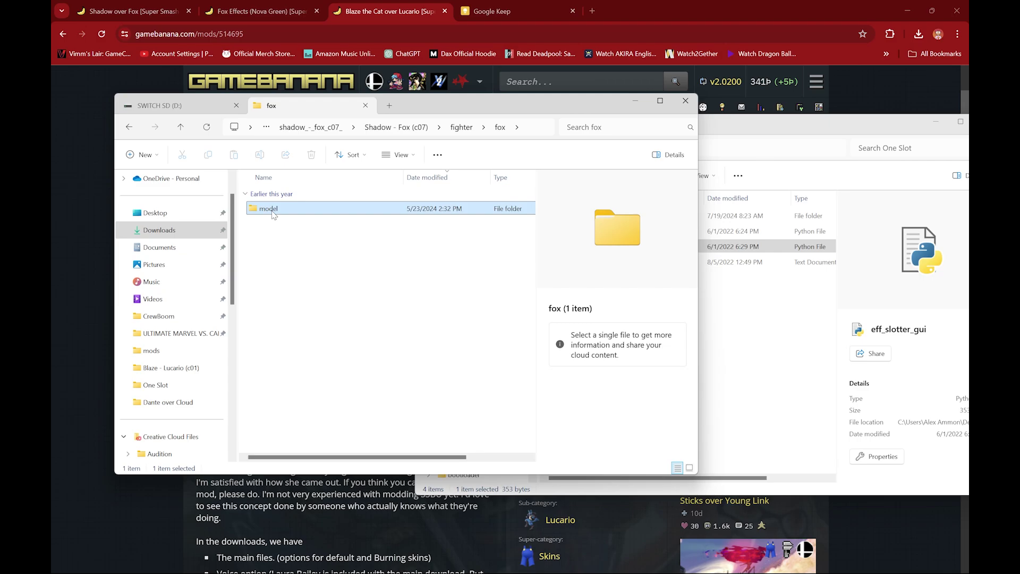
pyautogui.doubleClick(273, 210)
pyautogui.doubleClick(129, 131)
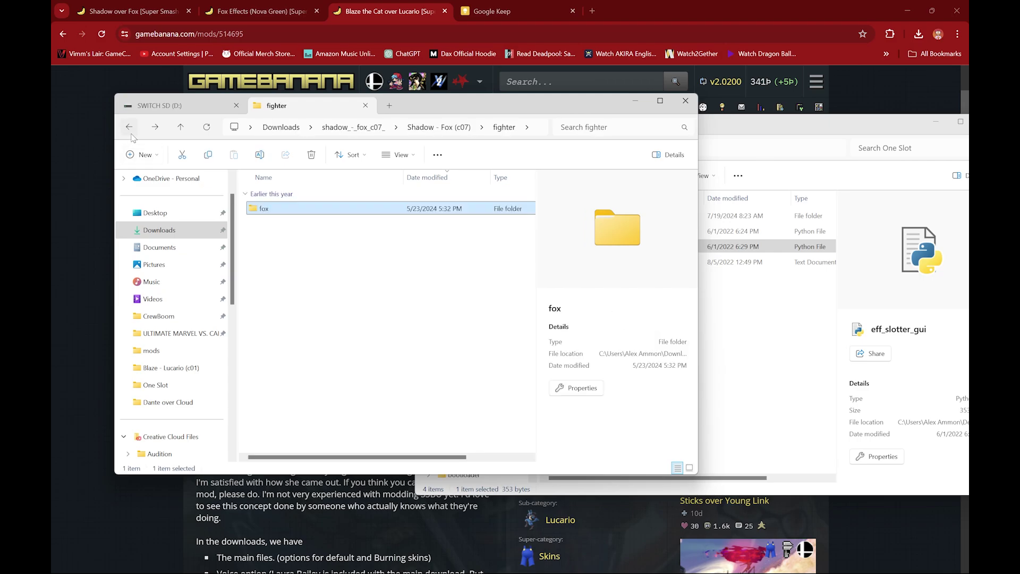
pyautogui.click(130, 132)
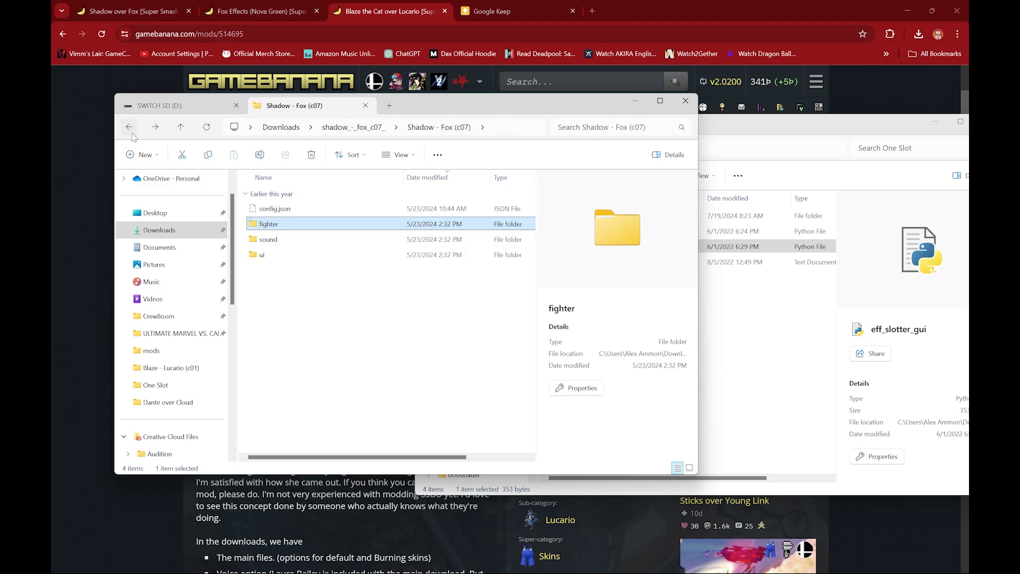
# Return to Downloads and delete the extracted shadow_-_fox_c07_ folder.
pyautogui.click(177, 110)
pyautogui.click(289, 110)
pyautogui.click(131, 129)
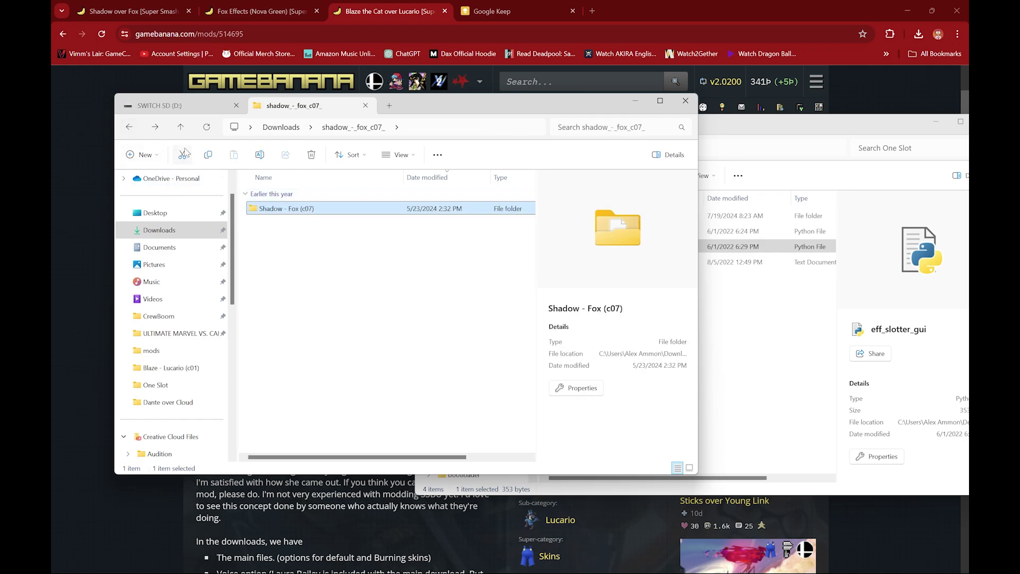
pyautogui.click(132, 130)
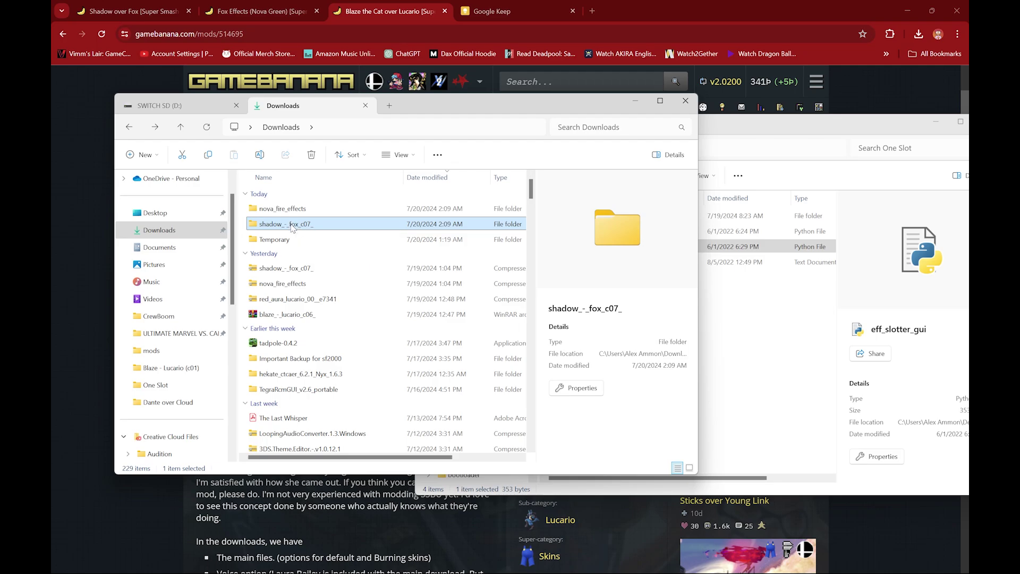
pyautogui.moveTo(295, 227)
pyautogui.mouseDown()
pyautogui.moveTo(262, 198)
pyautogui.moveTo(275, 227)
pyautogui.mouseUp()
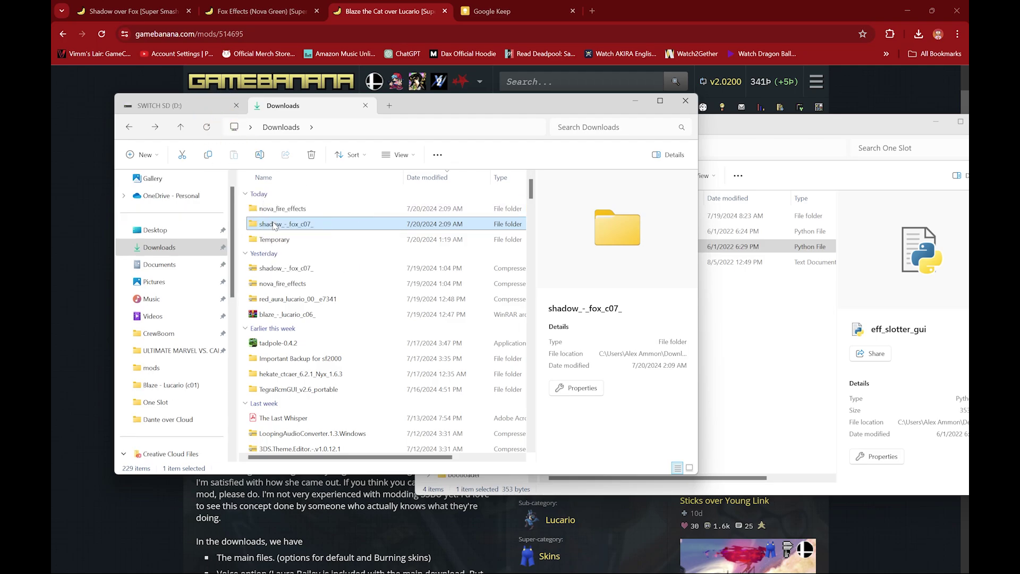
pyautogui.press('Delete')
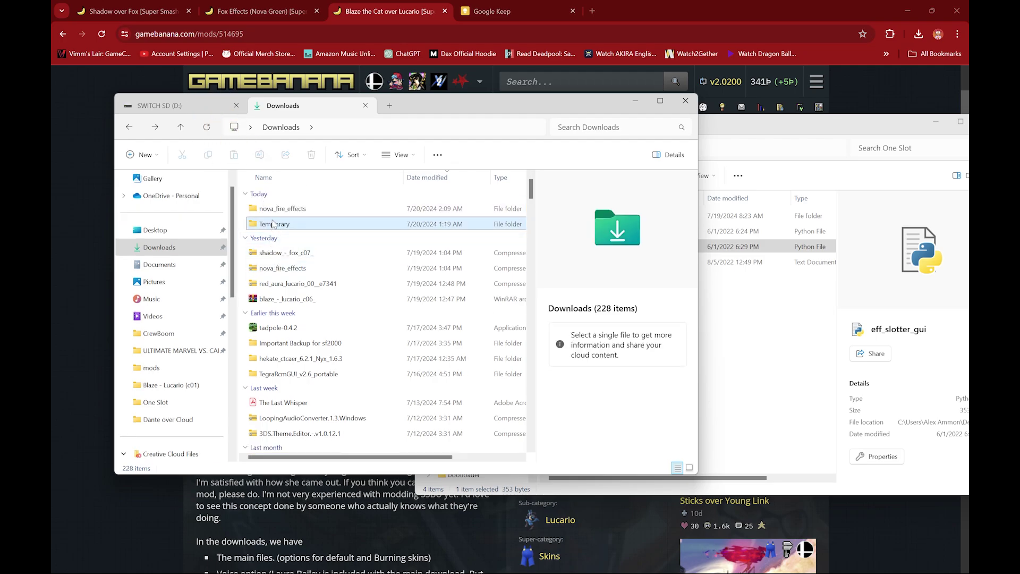
# Add a new Downloads folder named 'Fox Shadow c07 - Effects'.
pyautogui.rightClick(242, 229)
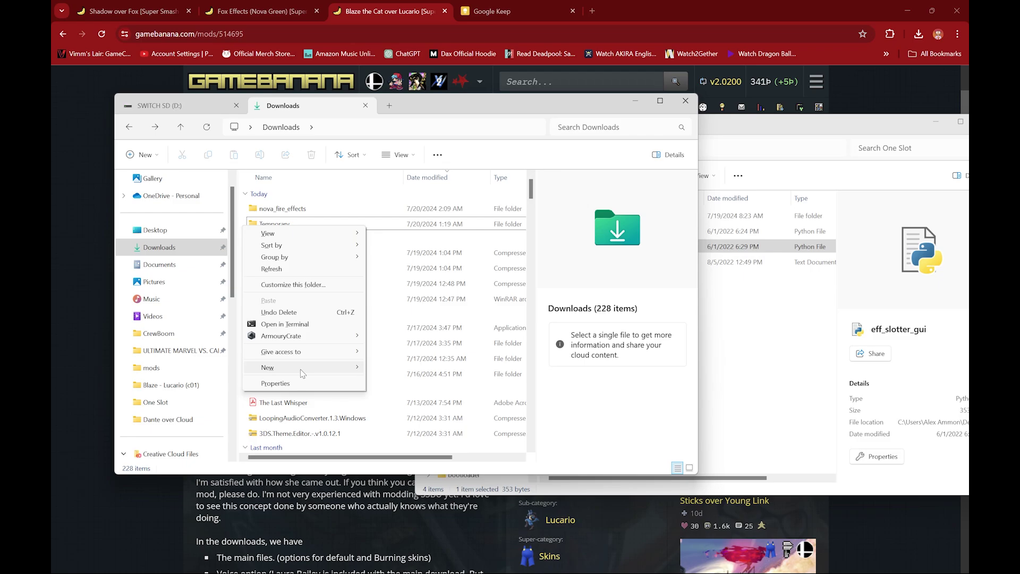
pyautogui.click(406, 370)
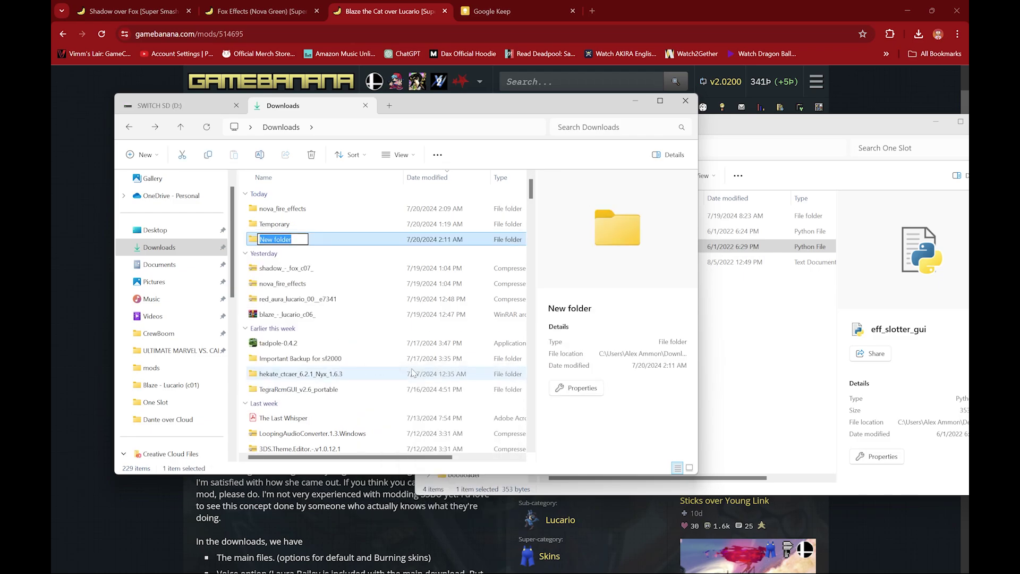
pyautogui.write('Fox Sha')
pyautogui.write('dow')
pyautogui.write(' co')
pyautogui.press('BackSpace')
pyautogui.press('BackSpace')
pyautogui.write('7 ')
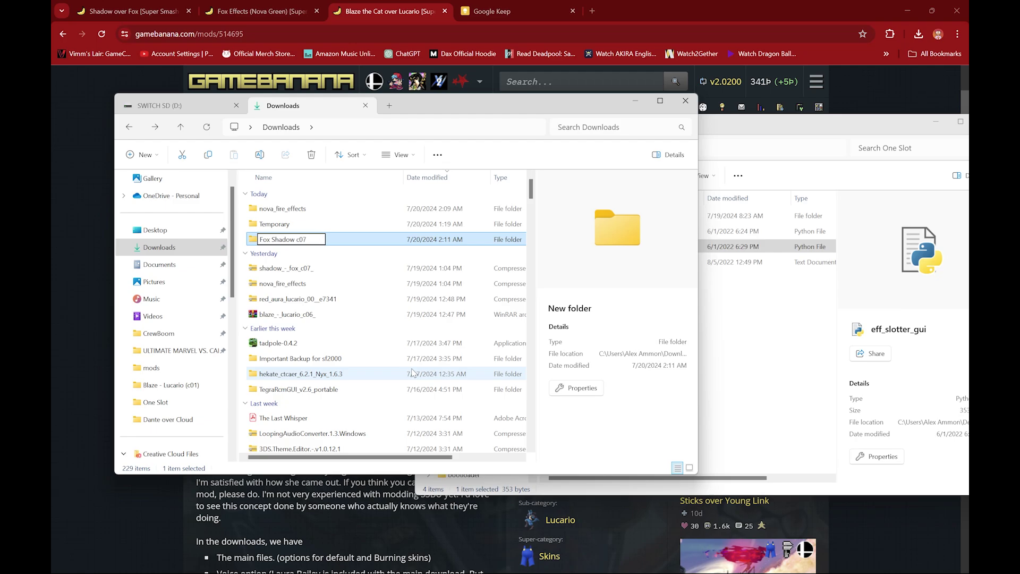
pyautogui.write('- Effec')
pyautogui.write('ts')
pyautogui.press('Return')
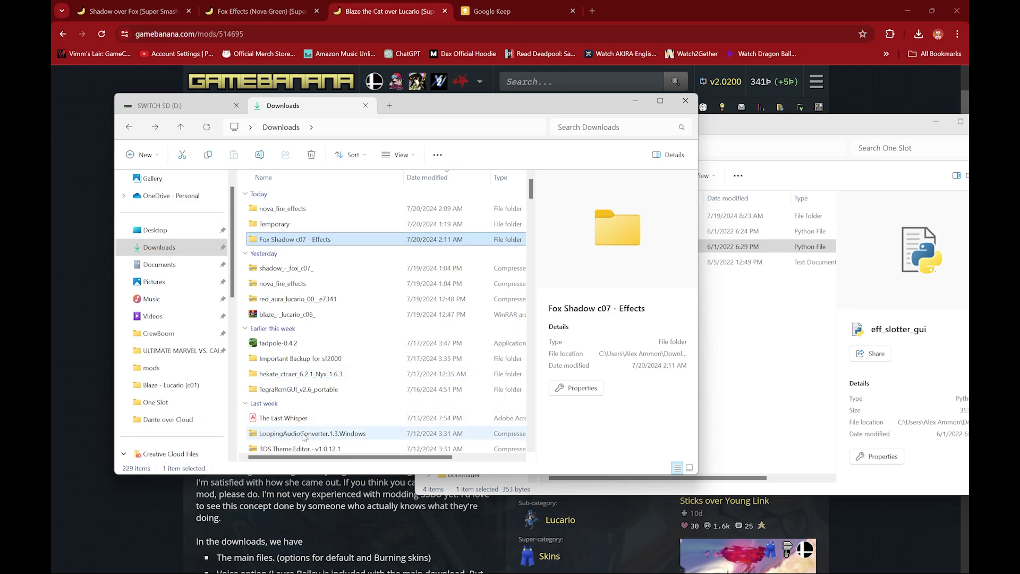
# Open Fox Shadow c07 - Effects, then browse to nova_fire_effects > Nova Fire Effects in a new tab.
pyautogui.doubleClick(281, 239)
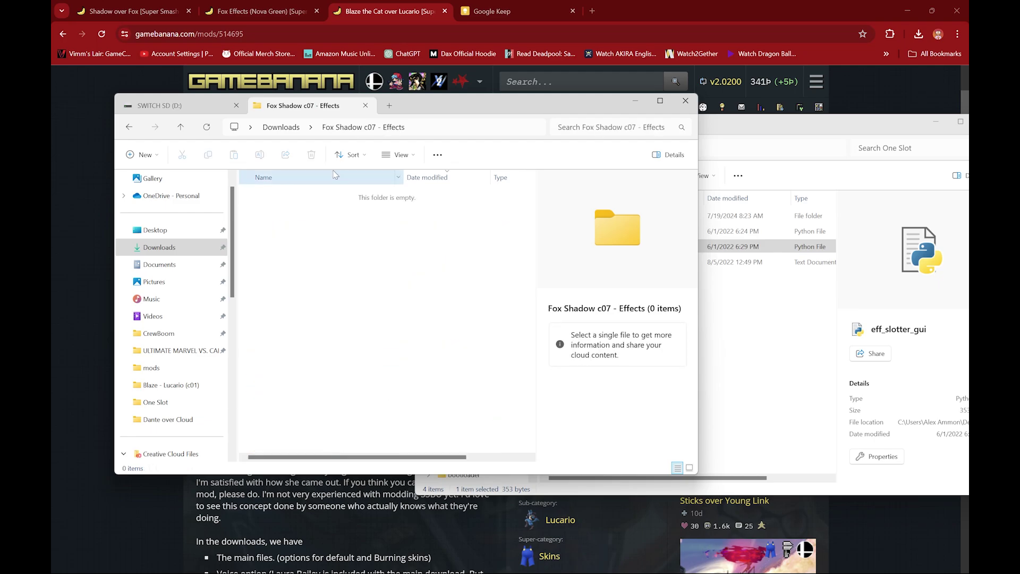
pyautogui.click(390, 106)
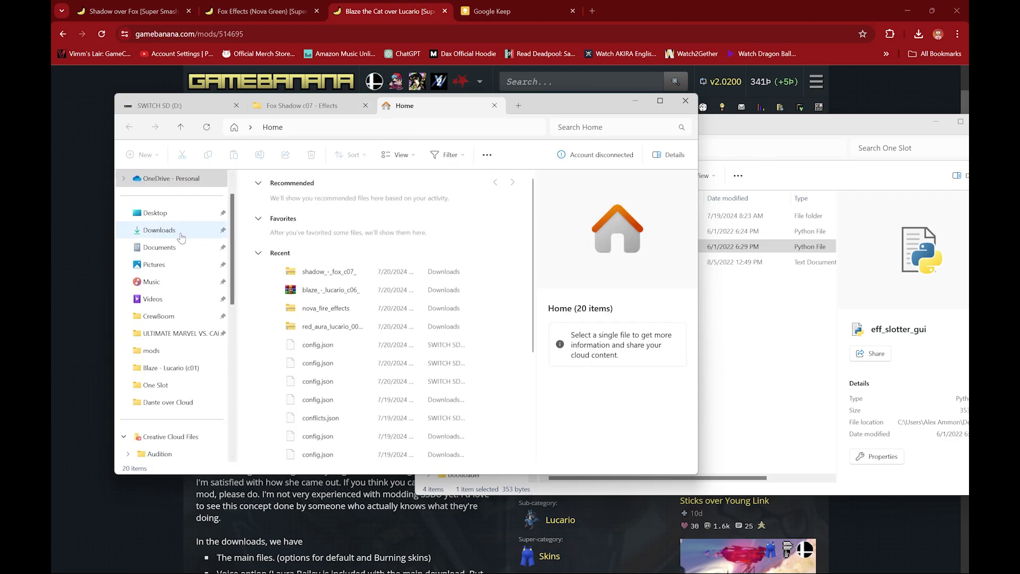
pyautogui.click(158, 229)
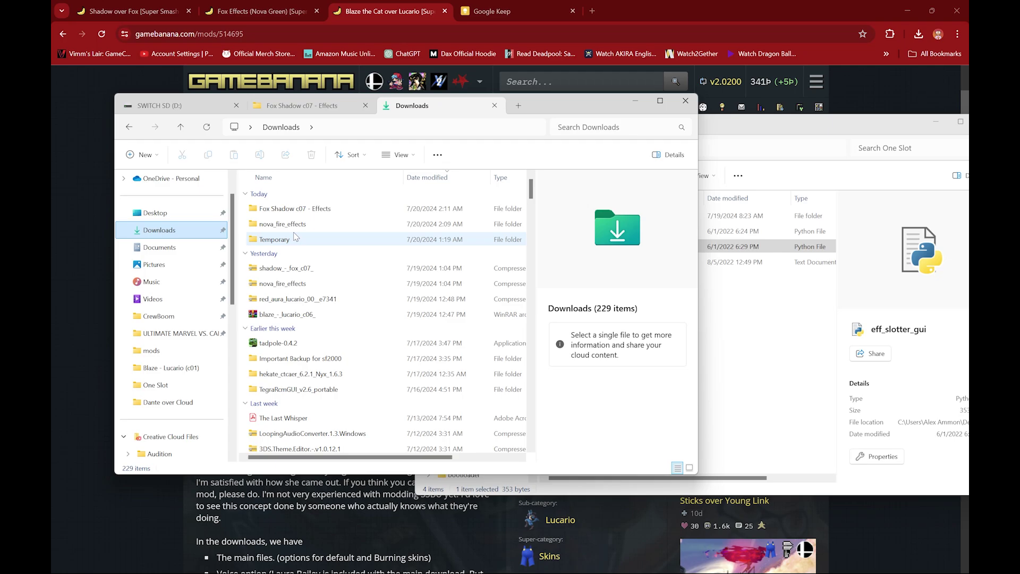
pyautogui.click(291, 227)
pyautogui.doubleClick(290, 227)
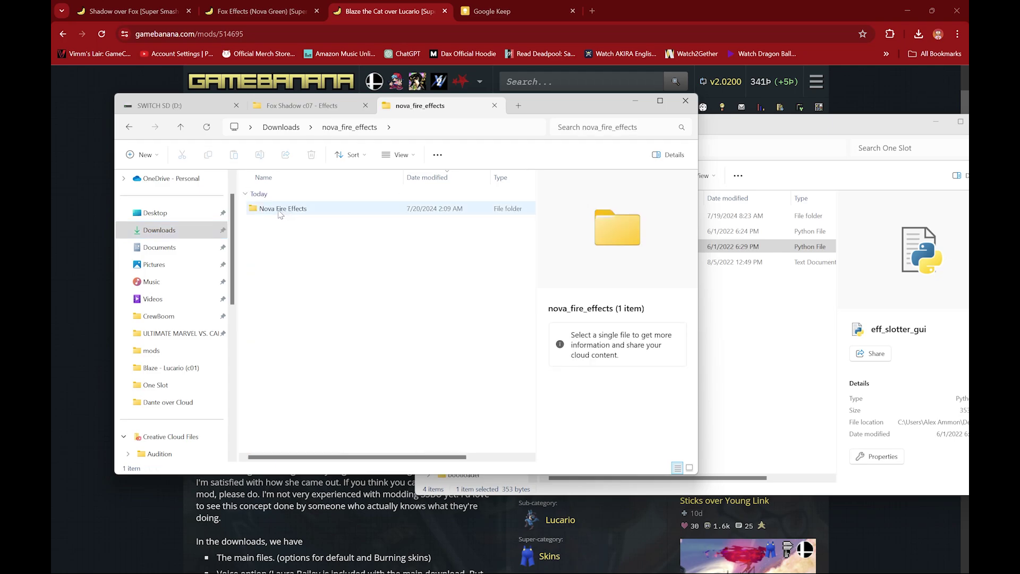
pyautogui.click(279, 210)
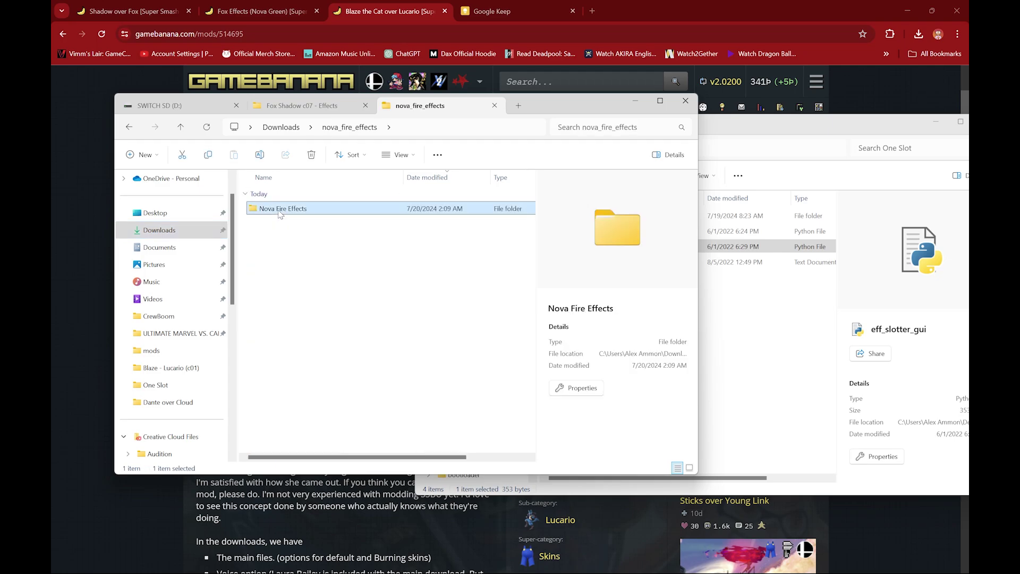
pyautogui.doubleClick(280, 210)
# Delete 1SE Nova Fire Effects, open the remaining Nova Fire Effects, and select One Slot's eff_slotter_gui.
pyautogui.click(273, 210)
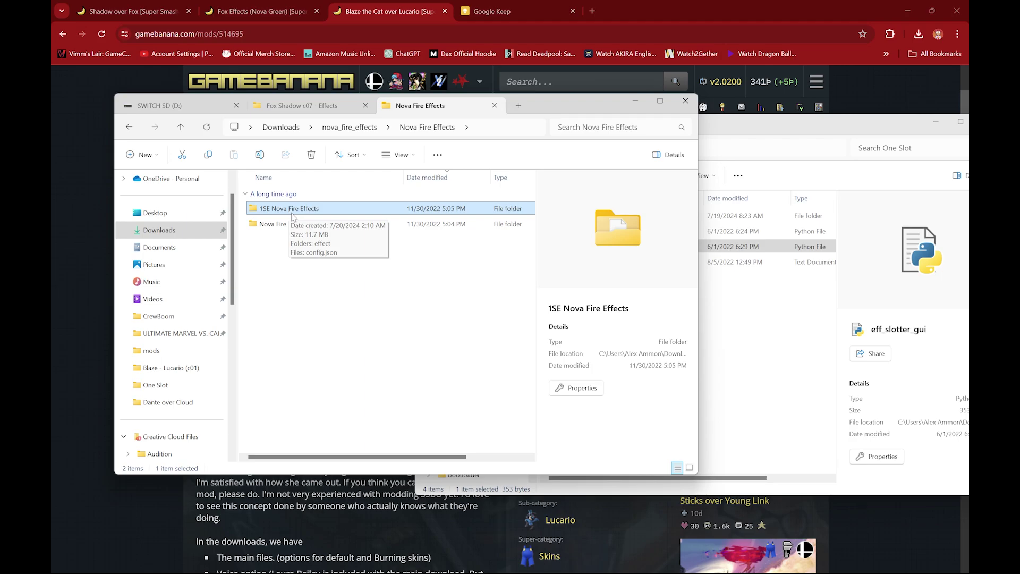
pyautogui.press('Delete')
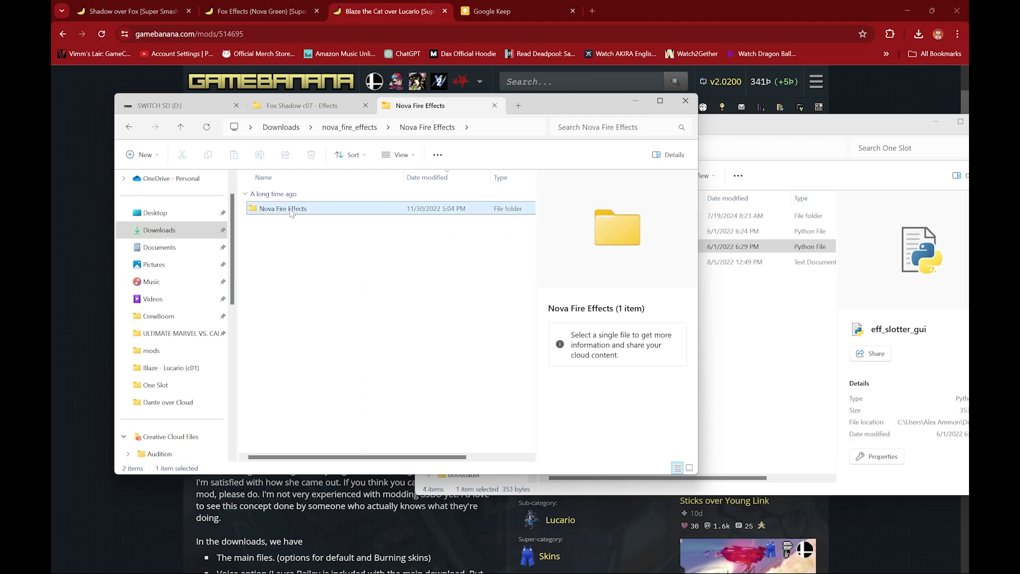
pyautogui.click(303, 225)
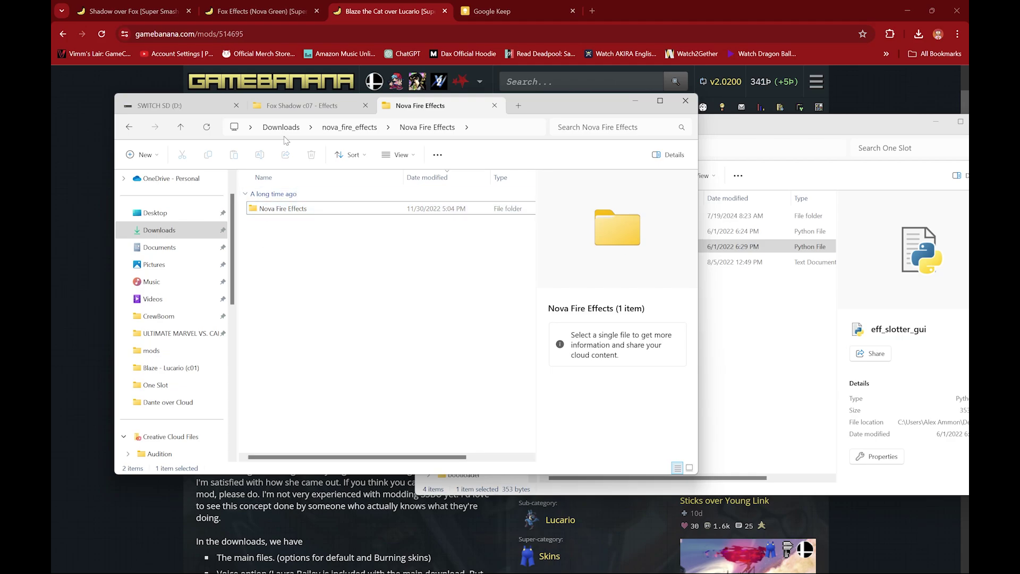
pyautogui.click(288, 214)
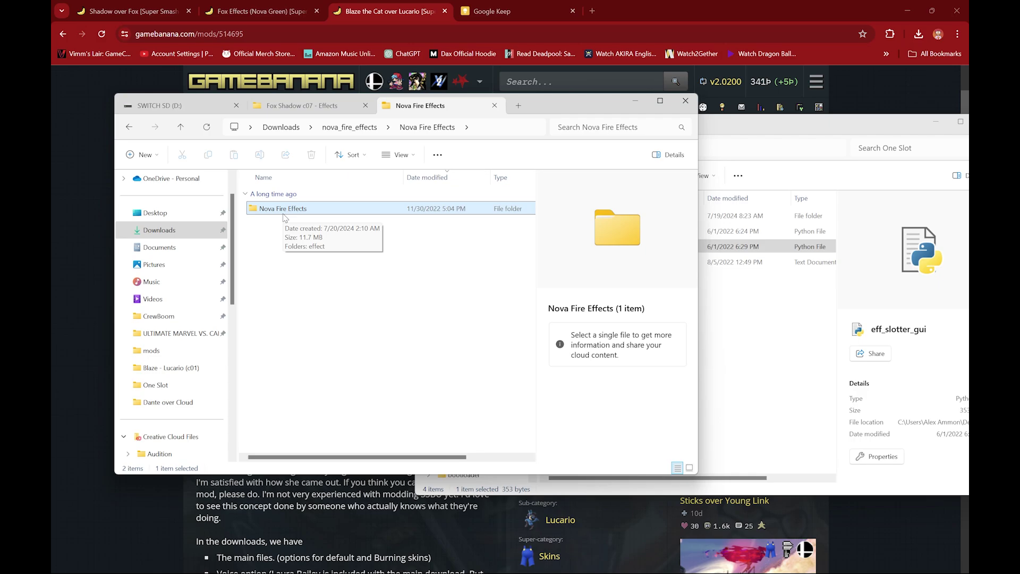
pyautogui.click(287, 213)
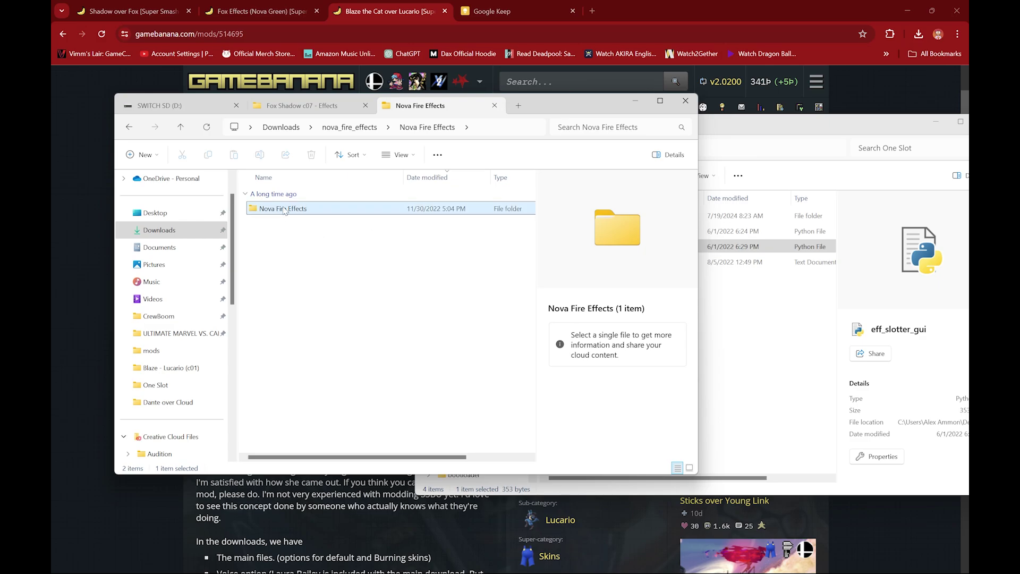
pyautogui.doubleClick(285, 210)
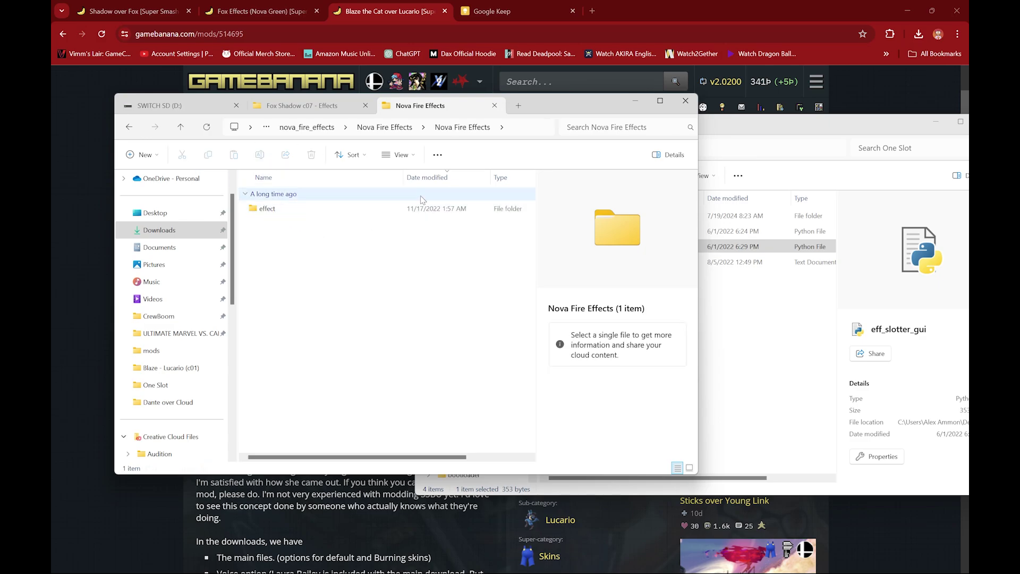
pyautogui.click(736, 311)
pyautogui.click(621, 248)
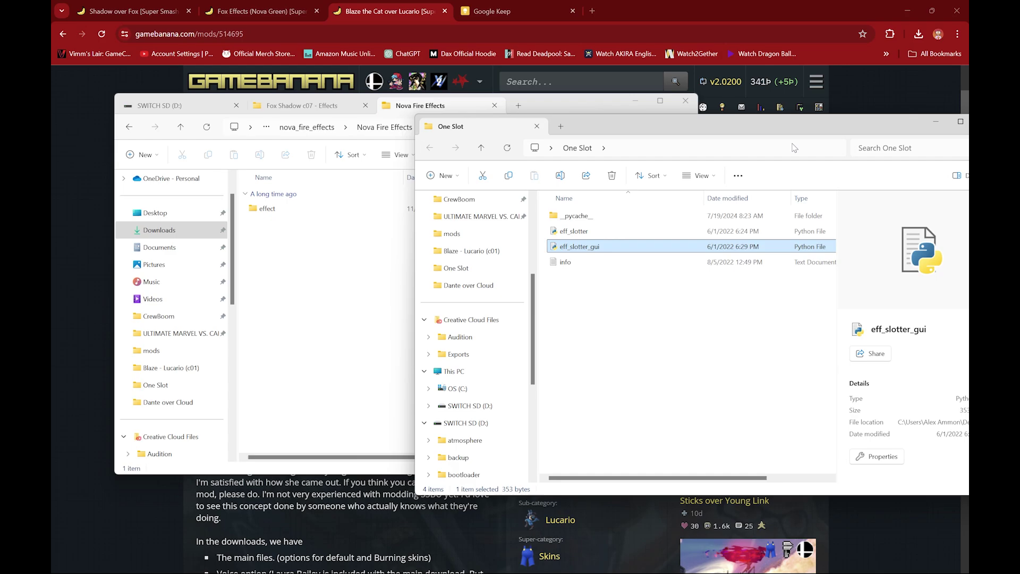
# Launch One Slot's eff_slotter_gui script from its right-click menu.
pyautogui.click(427, 560)
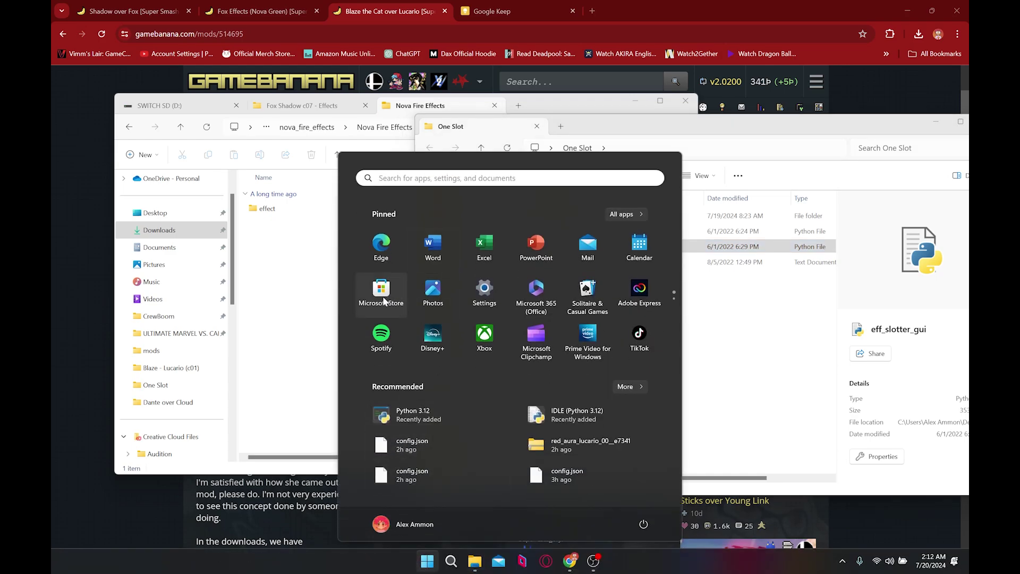
pyautogui.click(745, 320)
pyautogui.click(621, 247)
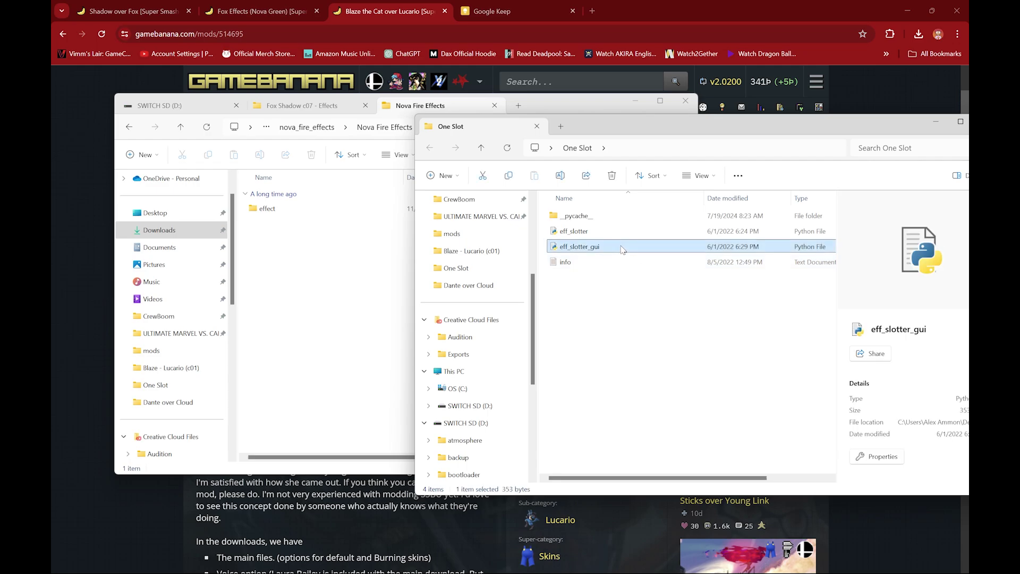
pyautogui.rightClick(622, 250)
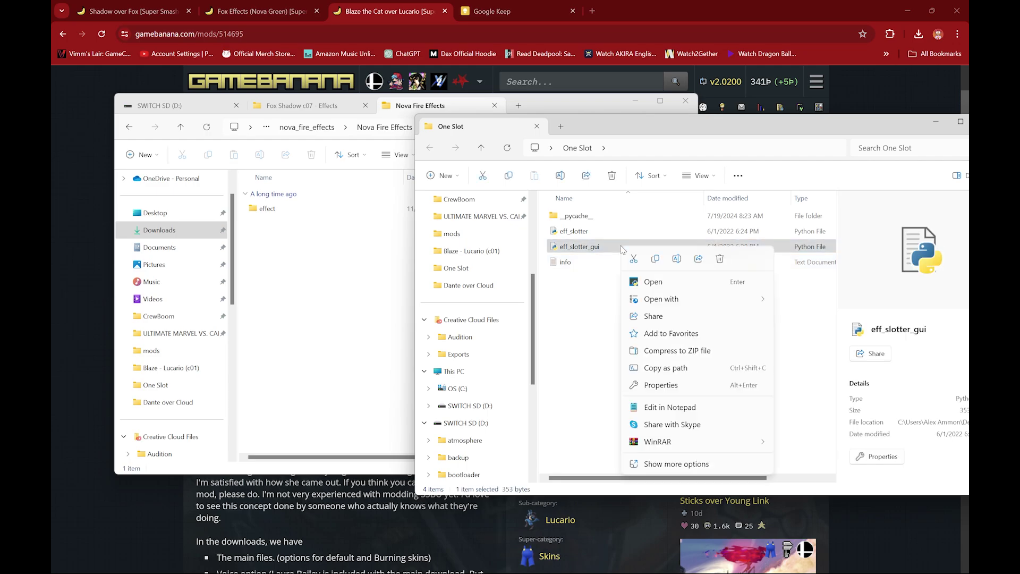
pyautogui.click(660, 285)
pyautogui.scroll(-5, 212, 214)
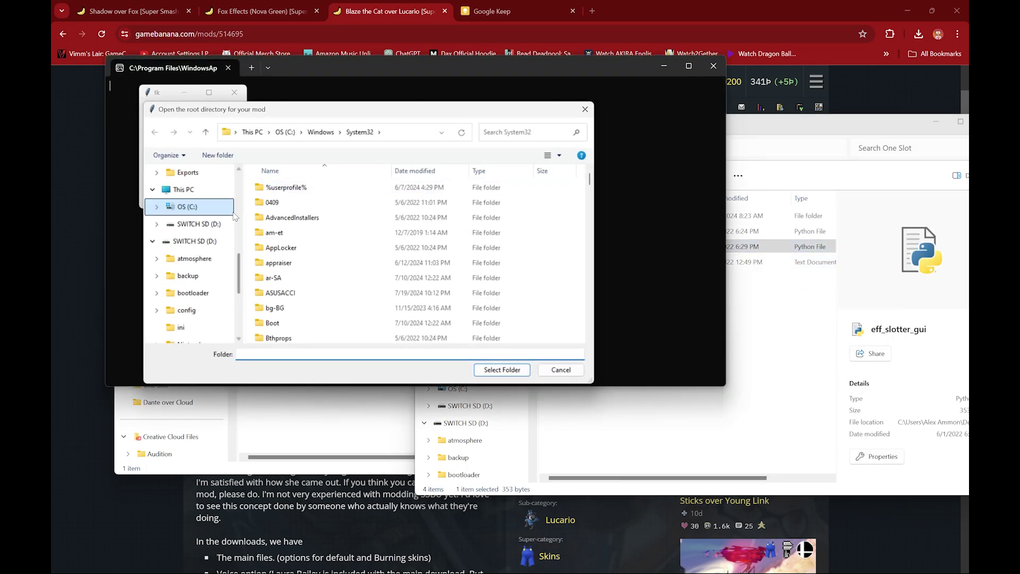
pyautogui.scroll(1, 212, 214)
pyautogui.scroll(1, 212, 213)
pyautogui.scroll(1, 212, 214)
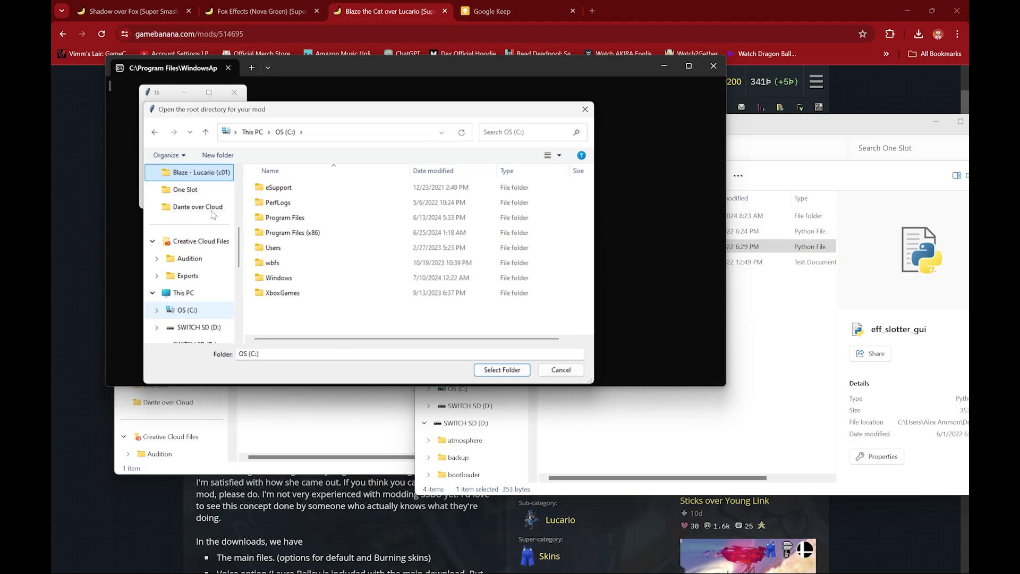
pyautogui.scroll(1, 212, 214)
pyautogui.scroll(1, 211, 215)
pyautogui.scroll(1, 211, 216)
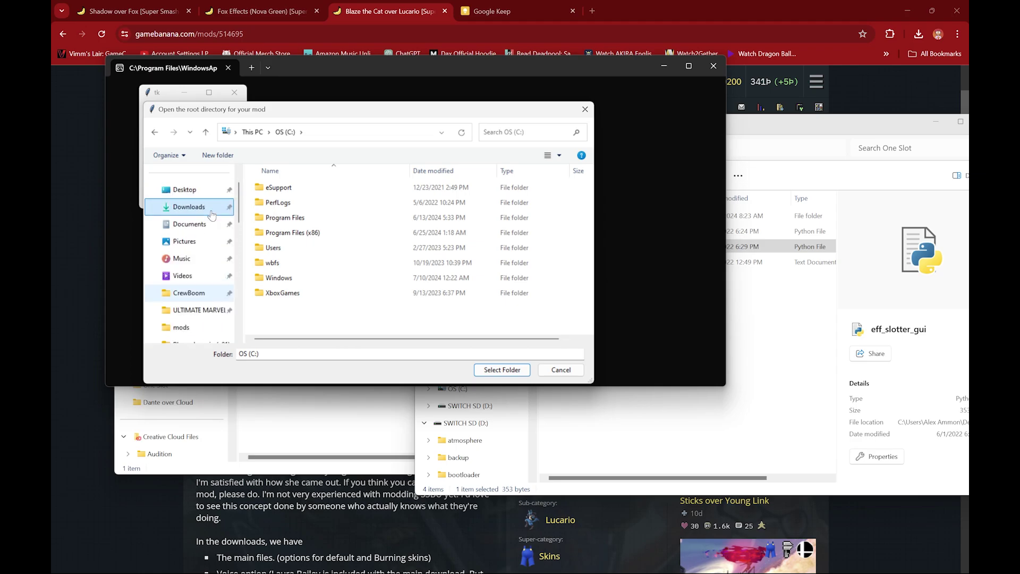
# Pick Downloads > nova_fire_effects > Nova Fire Effects as the mod root folder.
pyautogui.click(188, 207)
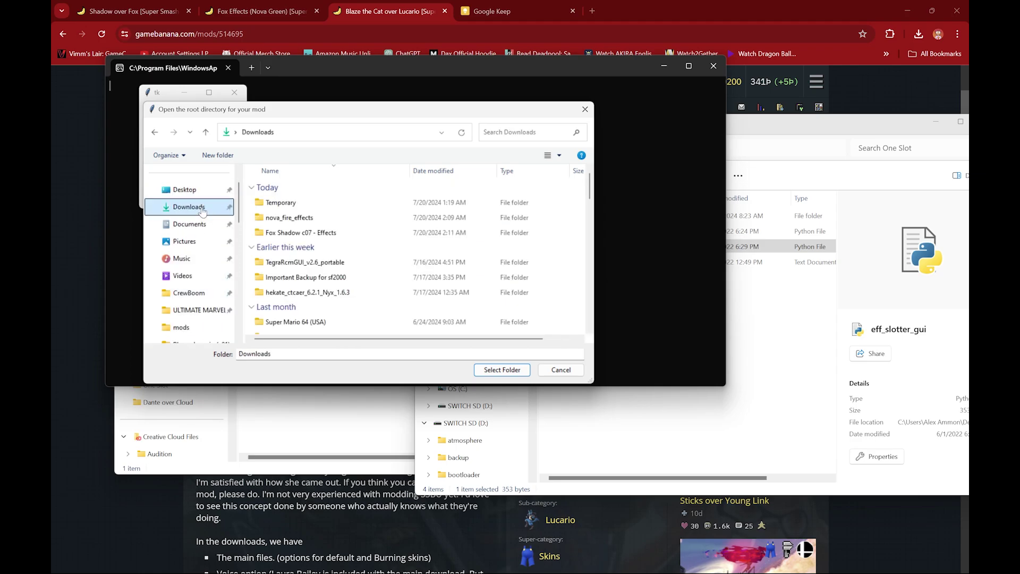
pyautogui.doubleClick(291, 220)
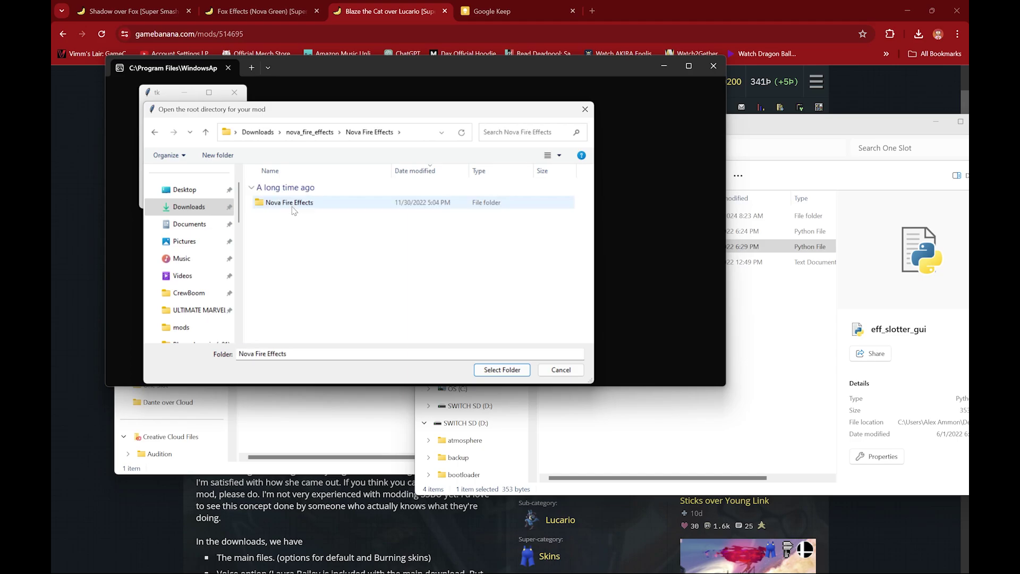
pyautogui.doubleClick(292, 205)
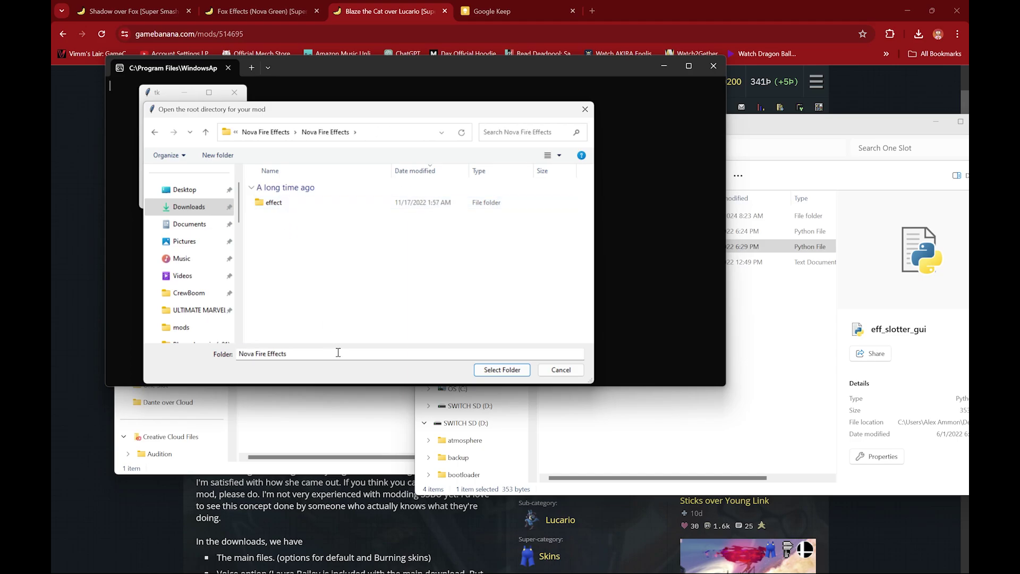
pyautogui.click(502, 369)
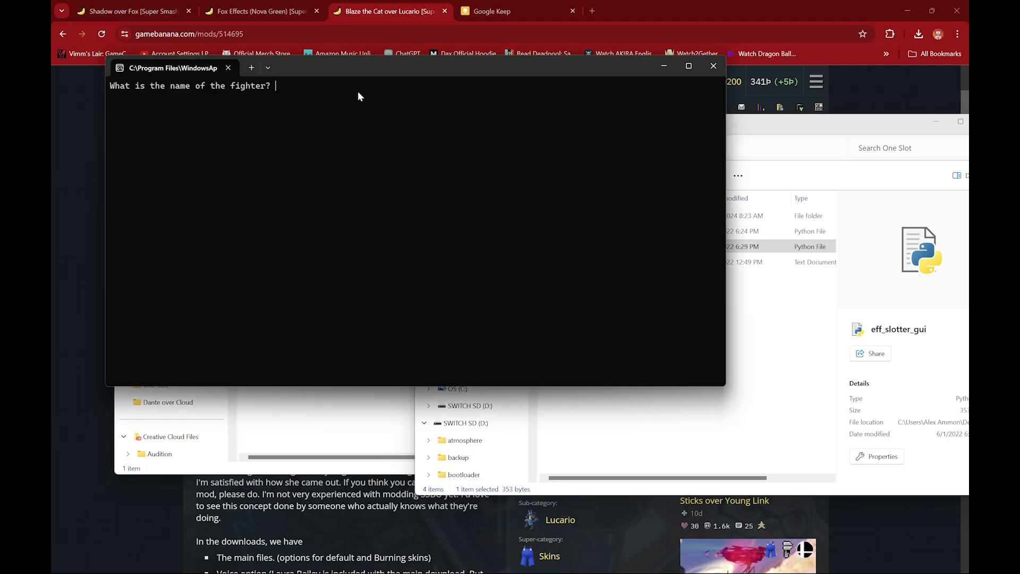
pyautogui.write('f')
pyautogui.write('ox')
pyautogui.write('dge')
# Enter fox as the fighter and 07 as the costume slot, then select the new config.json.
pyautogui.press('BackSpace')
pyautogui.press('BackSpace')
pyautogui.press('BackSpace')
pyautogui.press('Return')
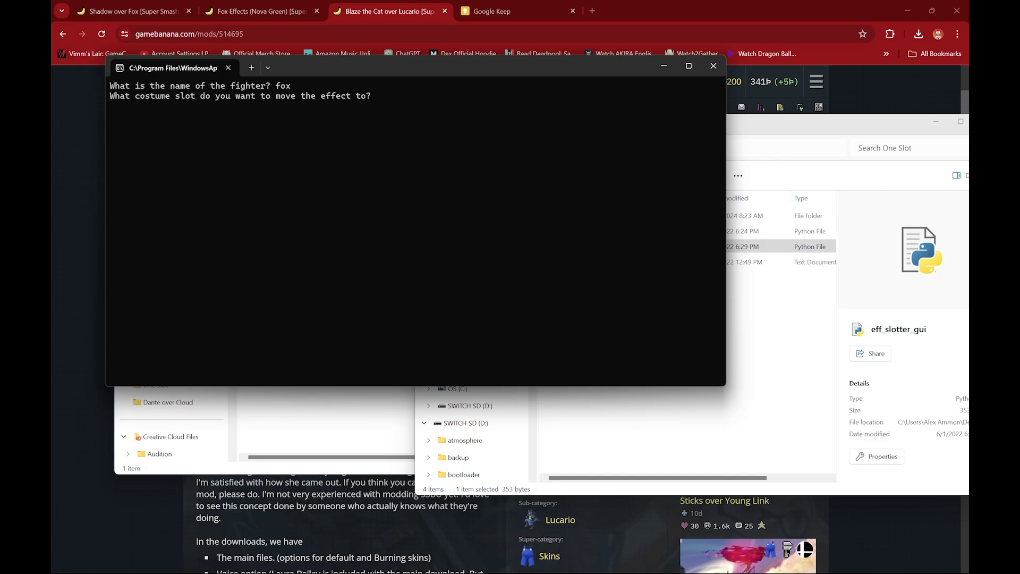
pyautogui.write('07')
pyautogui.press('Return')
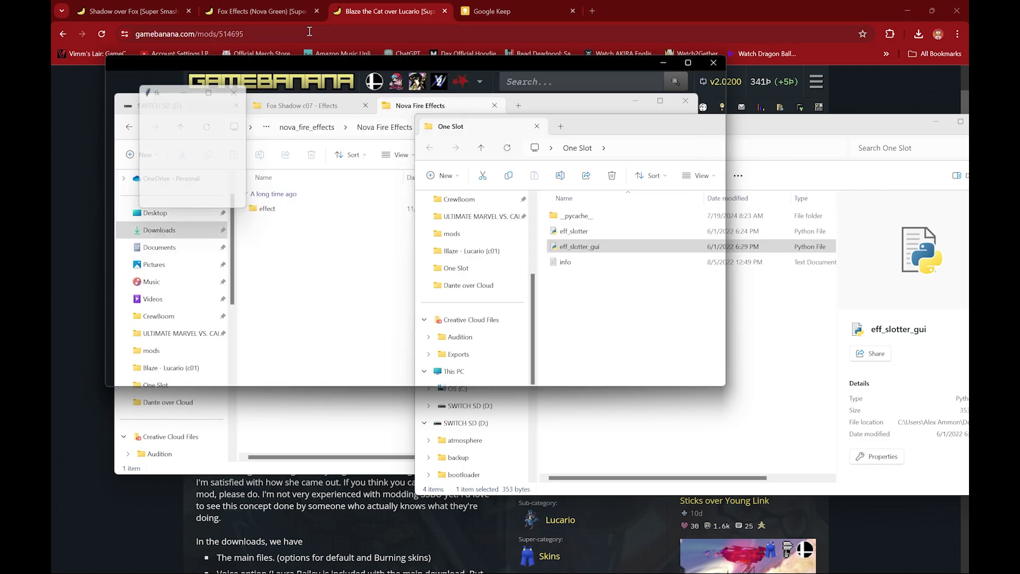
pyautogui.click(347, 303)
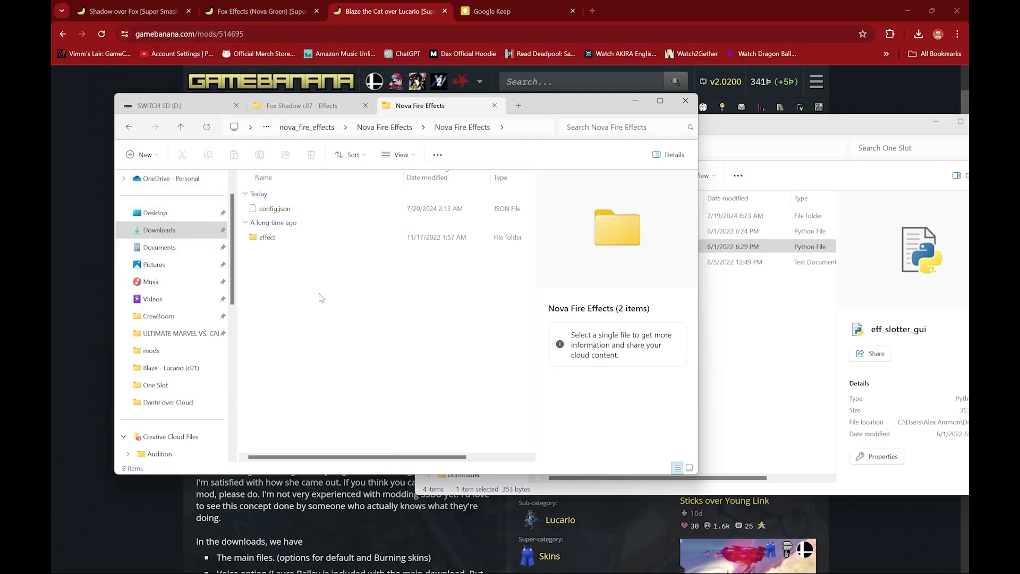
pyautogui.click(277, 213)
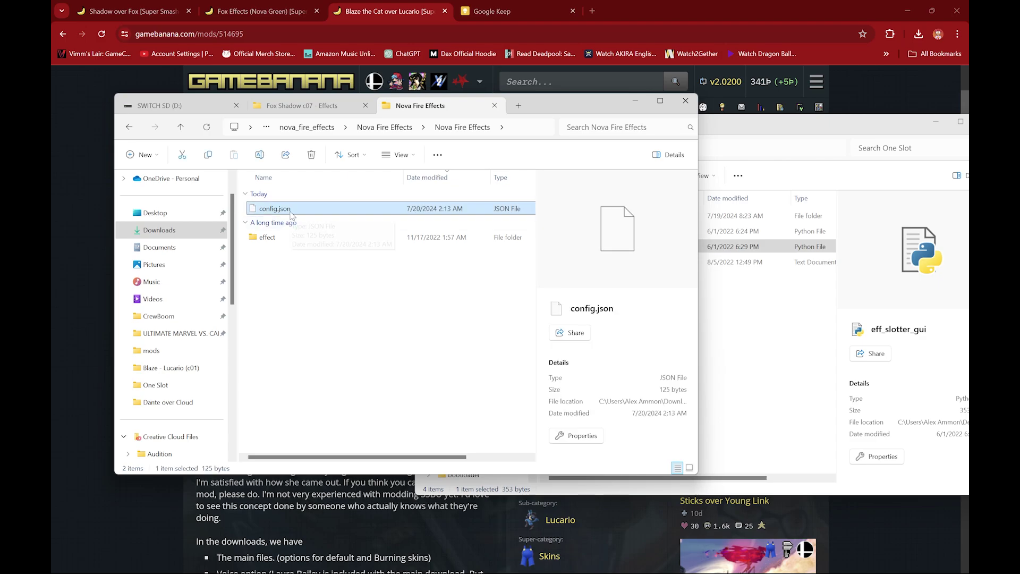
# Inspect effect > fighter > fox for ef_fox_c07.eff, then return to the inner Nova Fire Effects folder.
pyautogui.doubleClick(290, 239)
pyautogui.doubleClick(286, 211)
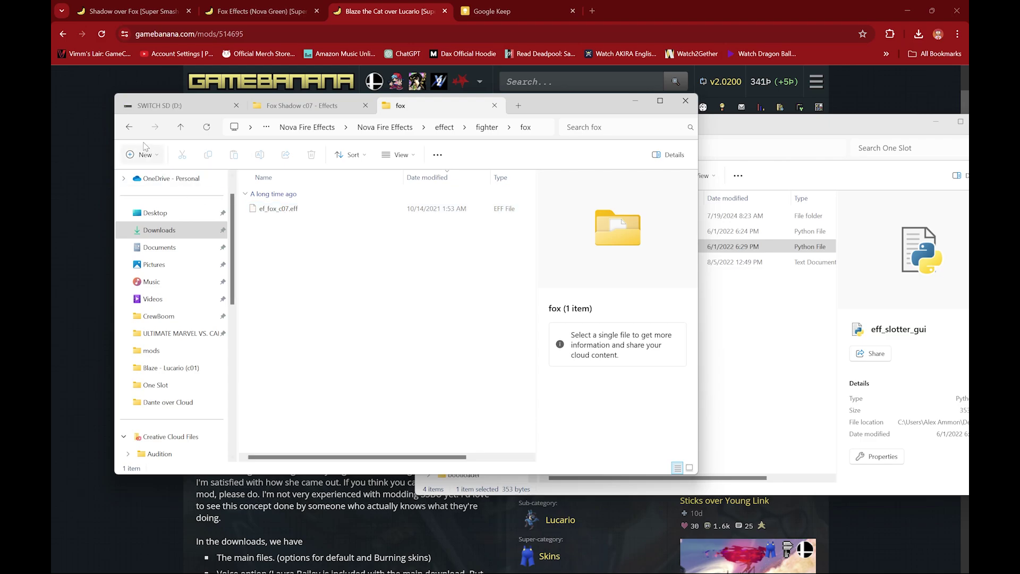
pyautogui.click(130, 129)
pyautogui.click(136, 135)
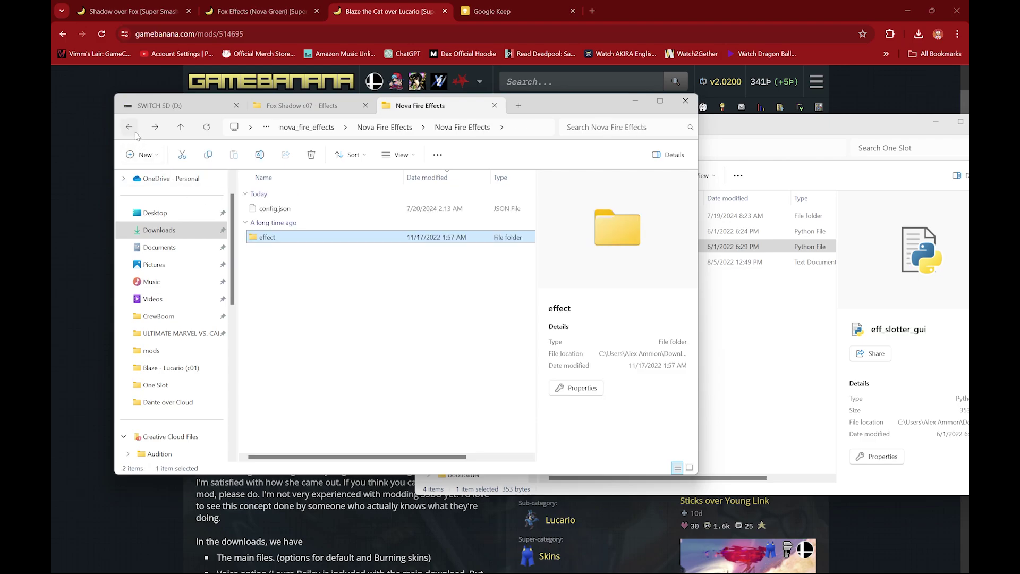
pyautogui.click(153, 130)
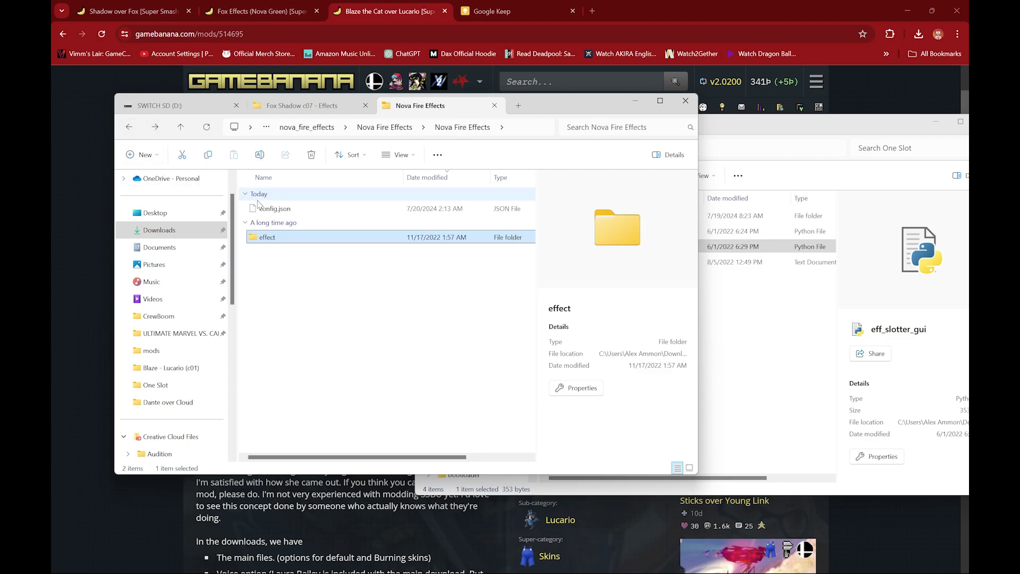
# Move config.json and the effect folder into Fox Shadow c07 - Effects, then open Downloads.
pyautogui.moveTo(271, 253)
pyautogui.mouseDown()
pyautogui.moveTo(267, 205)
pyautogui.moveTo(298, 222)
pyautogui.mouseUp()
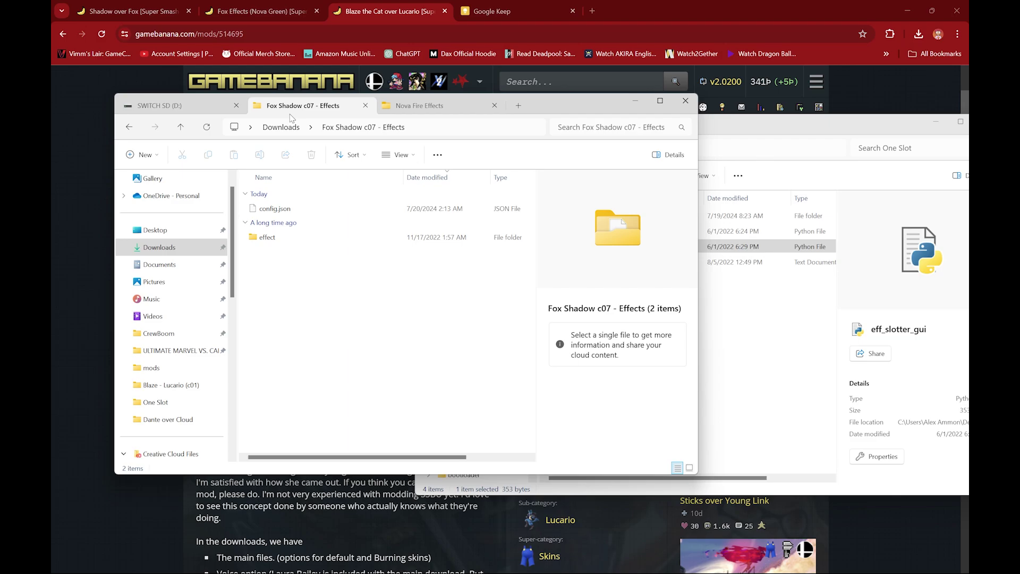
pyautogui.moveTo(279, 112)
pyautogui.mouseDown()
pyautogui.moveTo(198, 111)
pyautogui.moveTo(277, 112)
pyautogui.mouseUp()
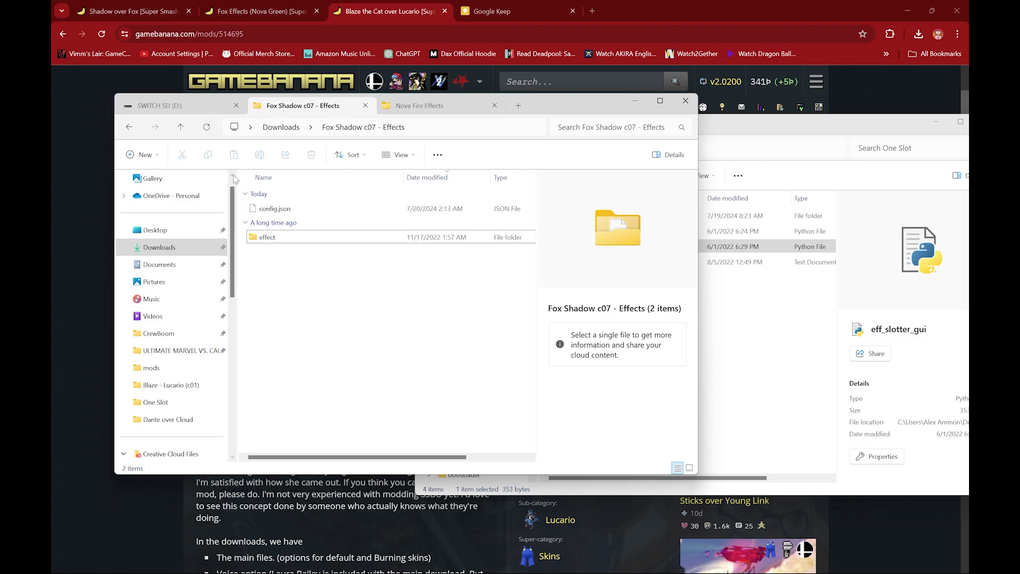
pyautogui.click(175, 254)
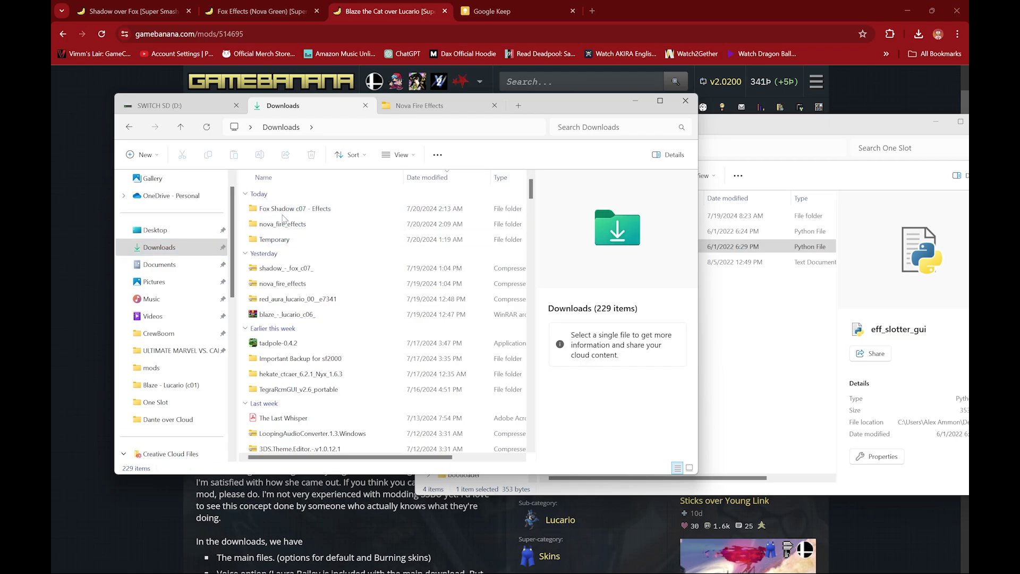
# Delete the Fox Shadow c07 and nova_fire_effects folders and their archives from Downloads.
pyautogui.click(281, 211)
pyautogui.press('Delete')
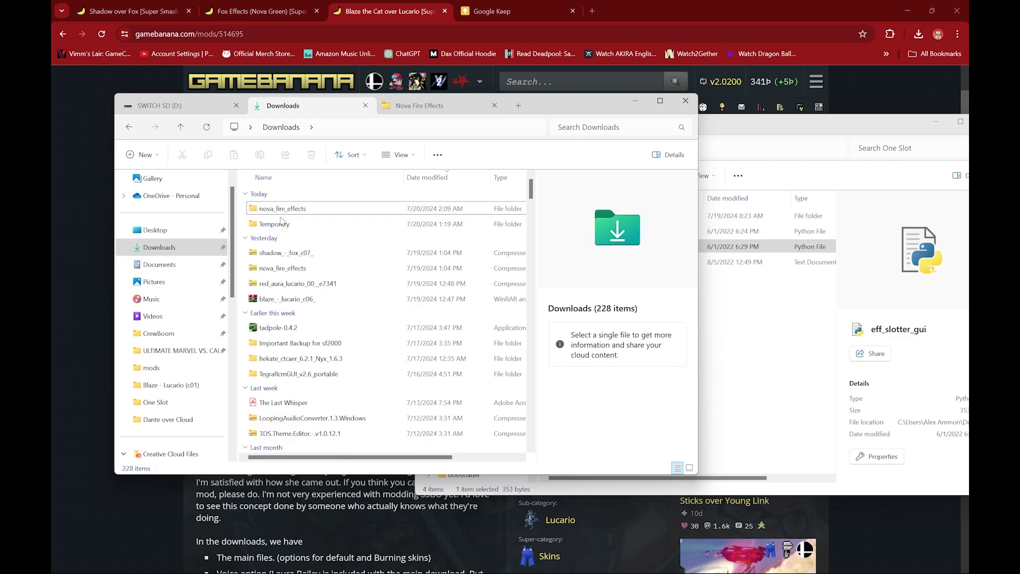
pyautogui.click(267, 209)
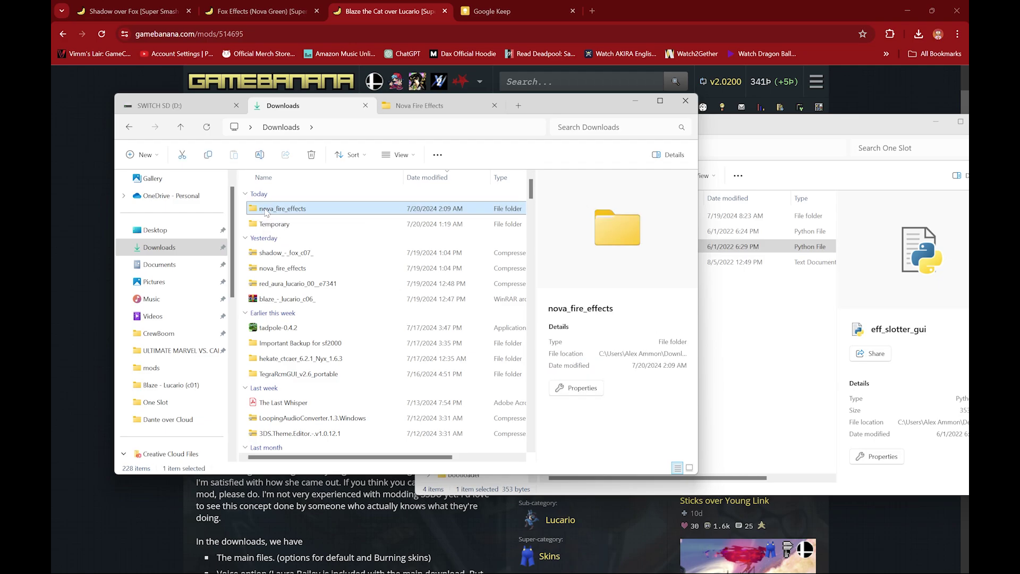
pyautogui.press('Delete')
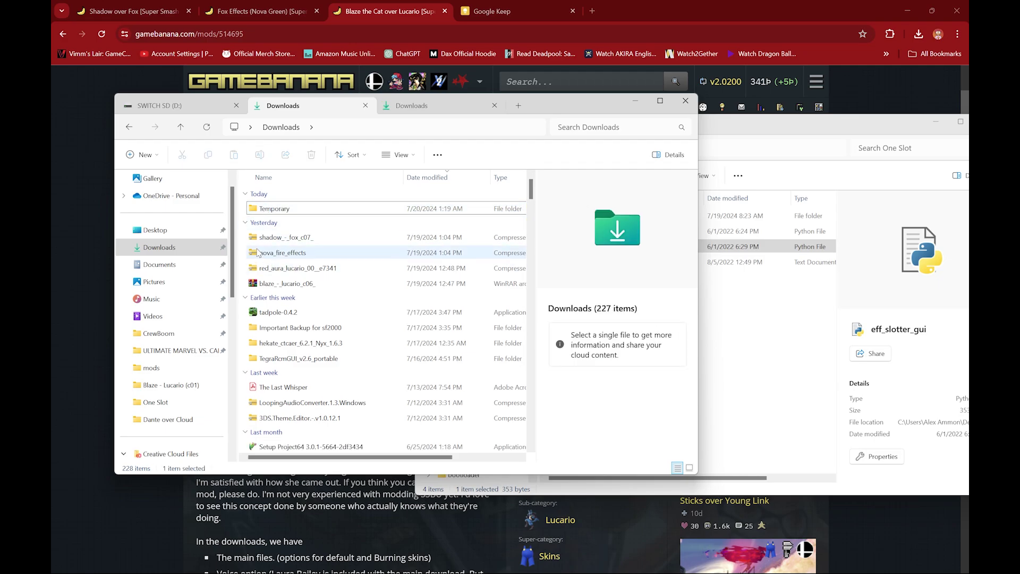
pyautogui.click(282, 239)
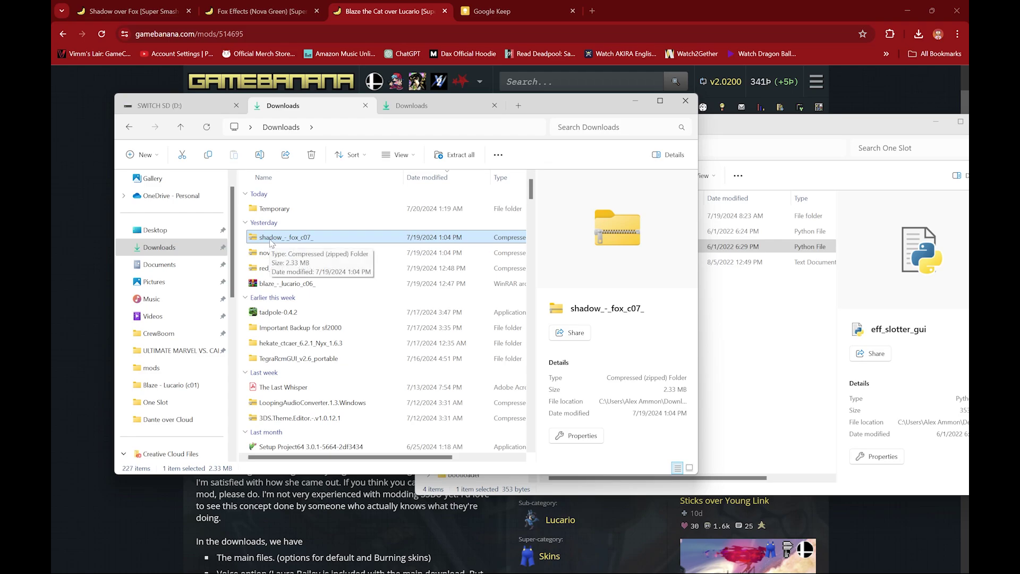
pyautogui.press('Delete')
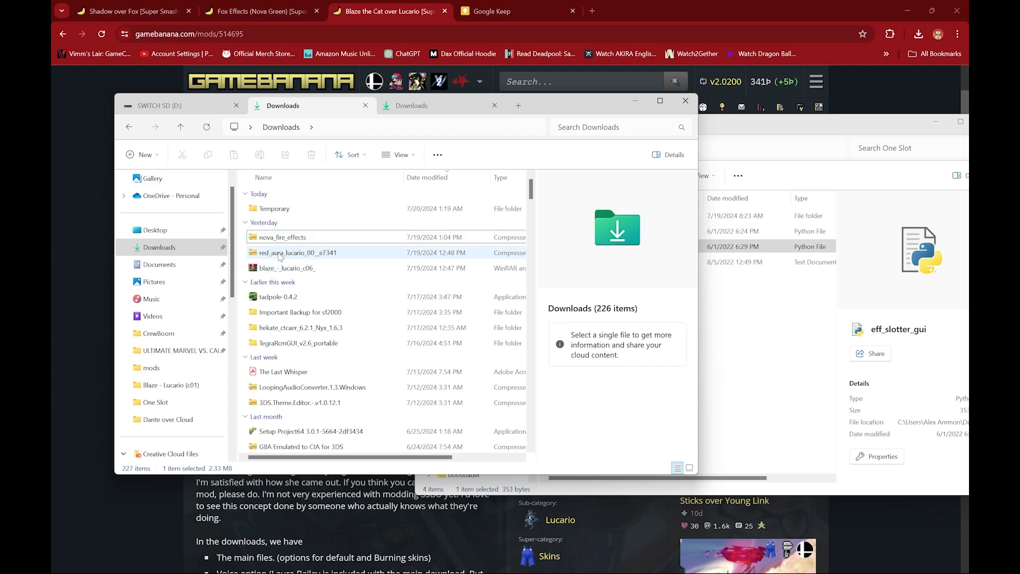
pyautogui.press('Delete')
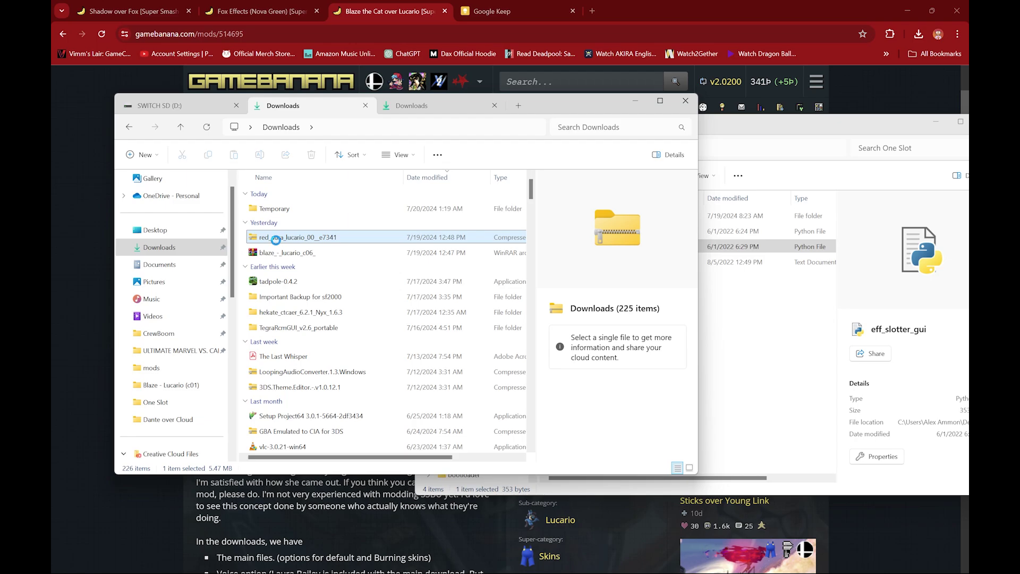
# Extract the blaze_-_lucario_c06_ and red aura Lucario archives into folders, then select the blaze folder.
pyautogui.click(277, 254)
pyautogui.rightClick(276, 256)
pyautogui.moveTo(312, 448)
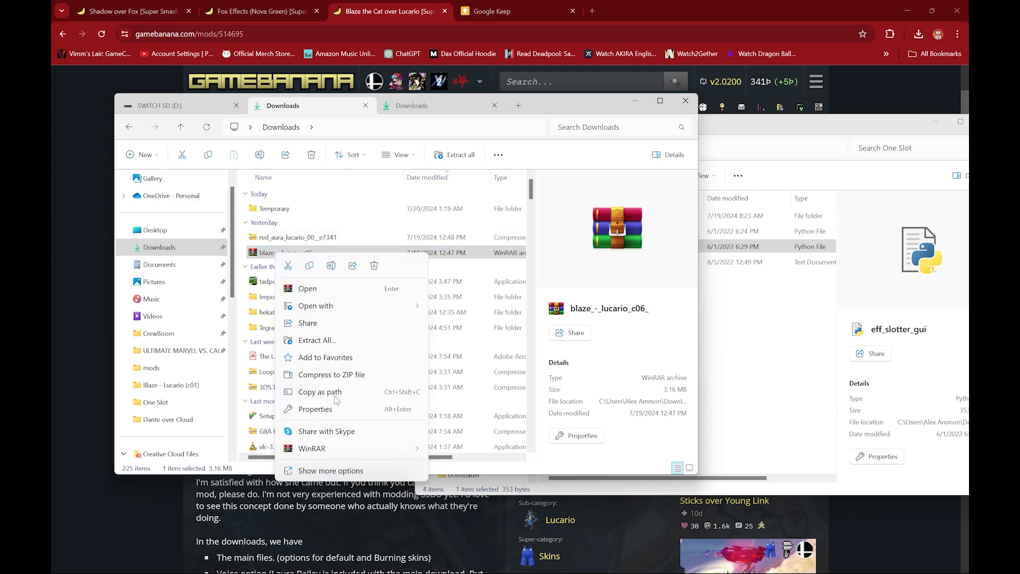
pyautogui.click(452, 486)
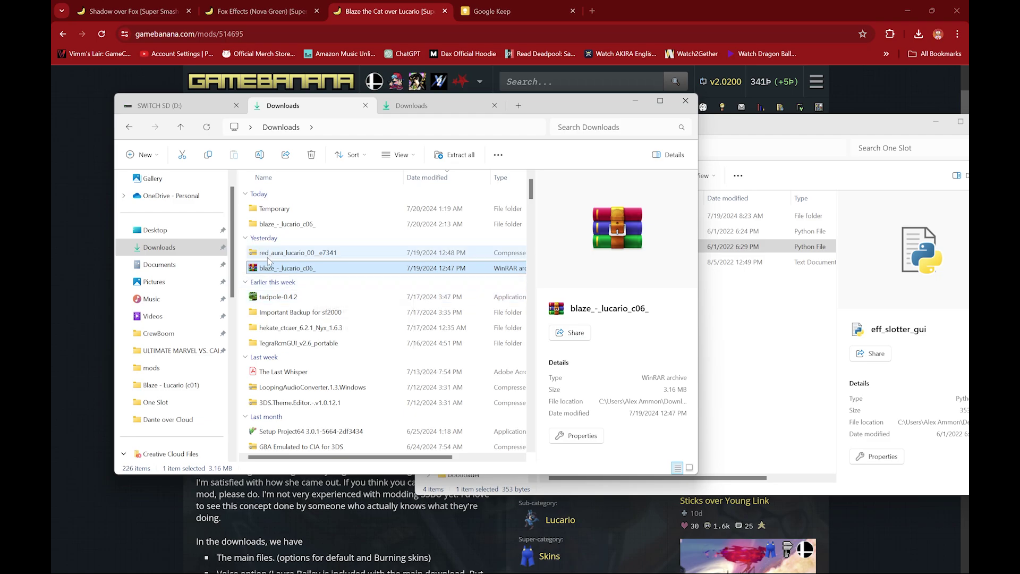
pyautogui.click(268, 255)
pyautogui.rightClick(268, 255)
pyautogui.moveTo(303, 466)
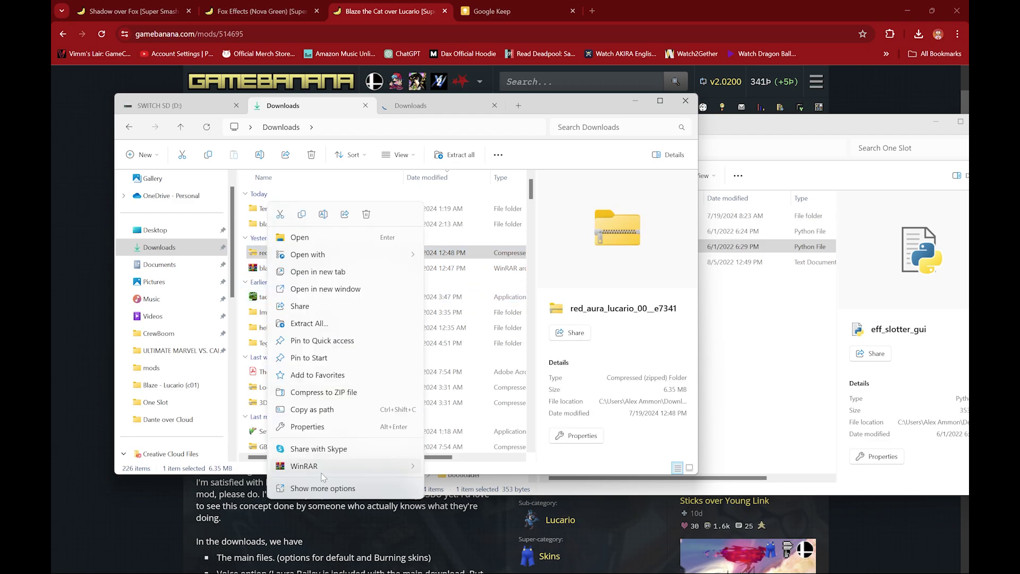
pyautogui.click(441, 504)
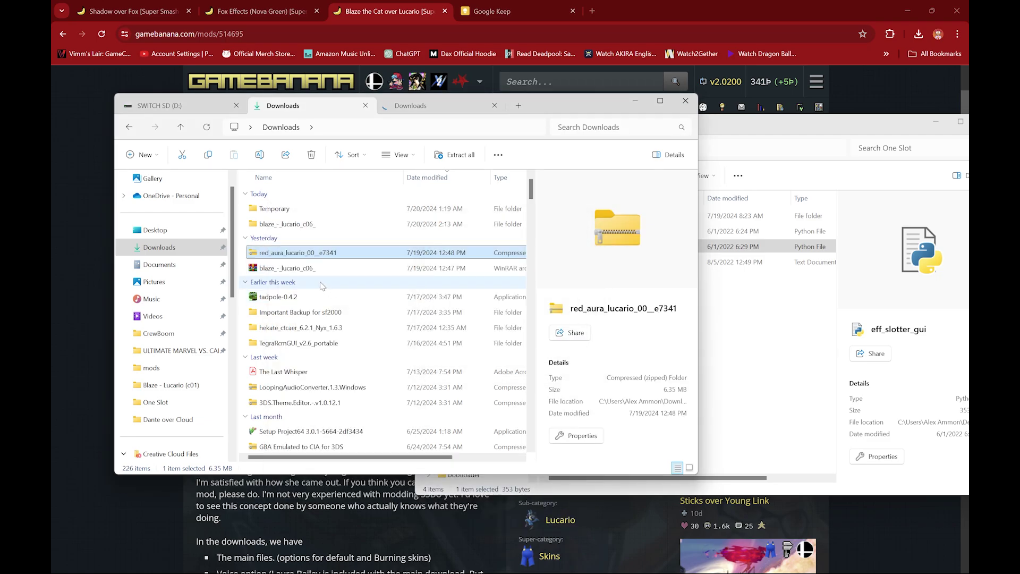
pyautogui.click(281, 243)
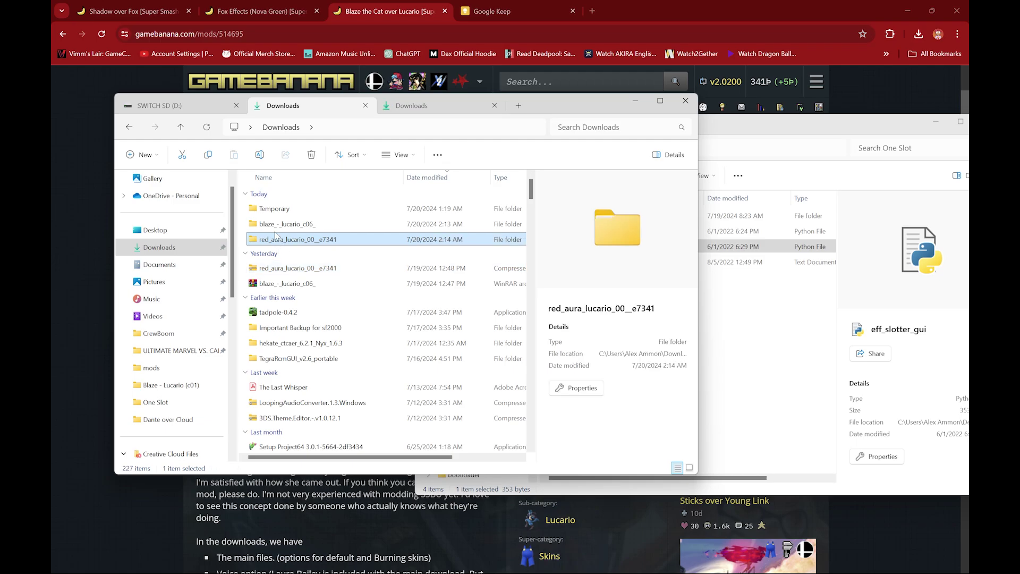
pyautogui.click(277, 227)
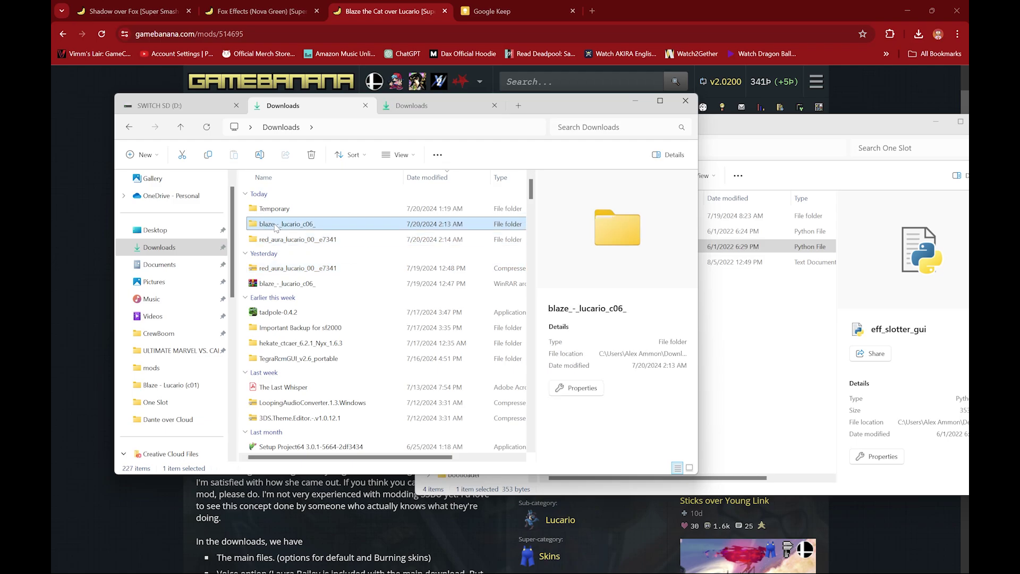
# Browse the Blaze - Lucario (c06) mod down through fighter, lucario, model and body.
pyautogui.doubleClick(277, 227)
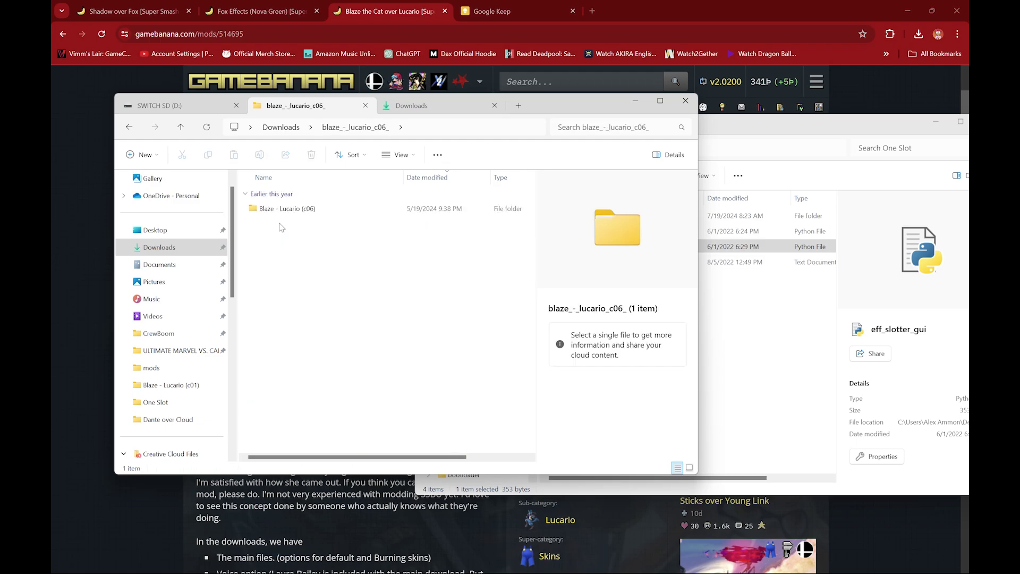
pyautogui.doubleClick(284, 211)
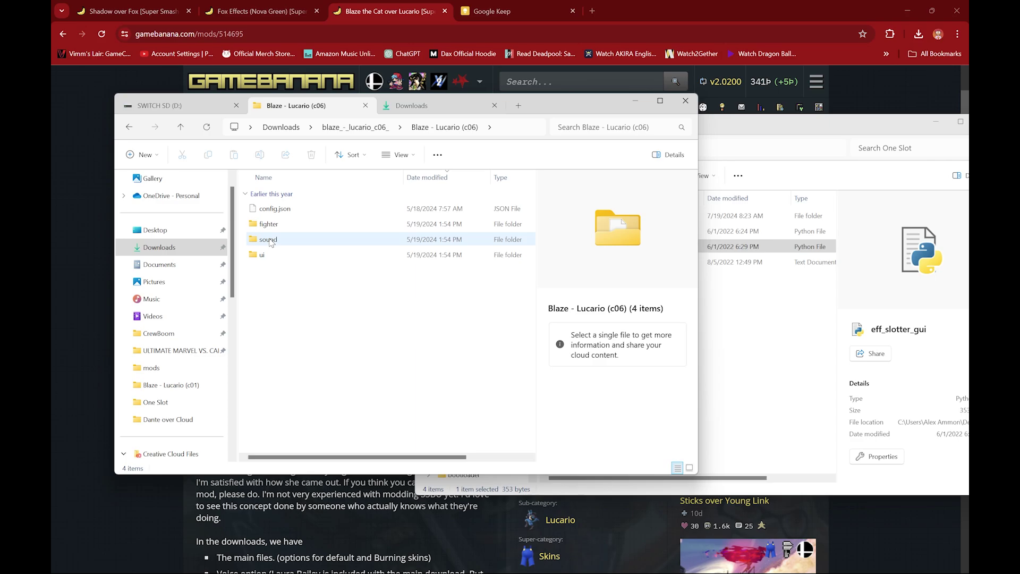
pyautogui.doubleClick(269, 226)
pyautogui.doubleClick(270, 211)
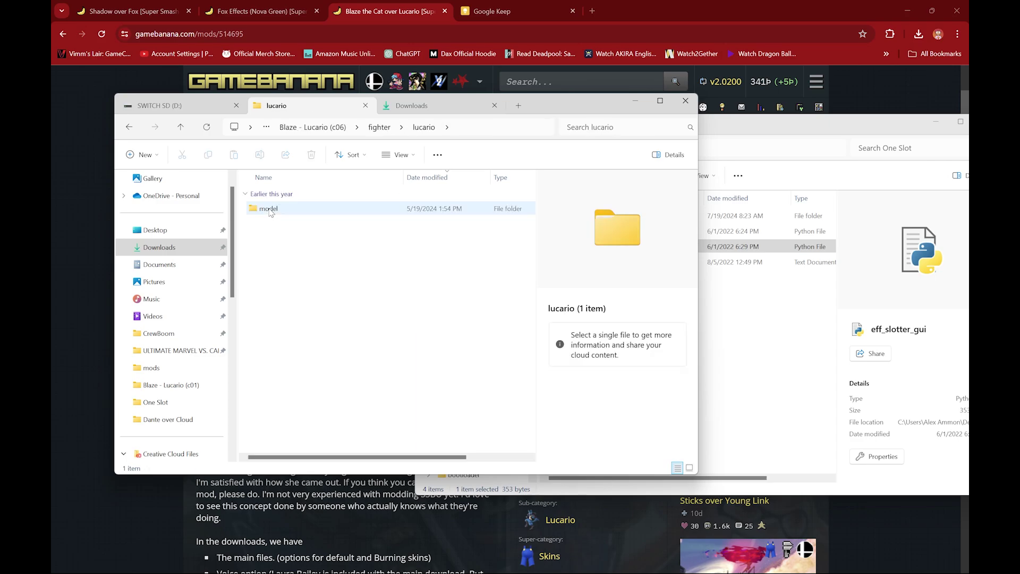
pyautogui.doubleClick(278, 210)
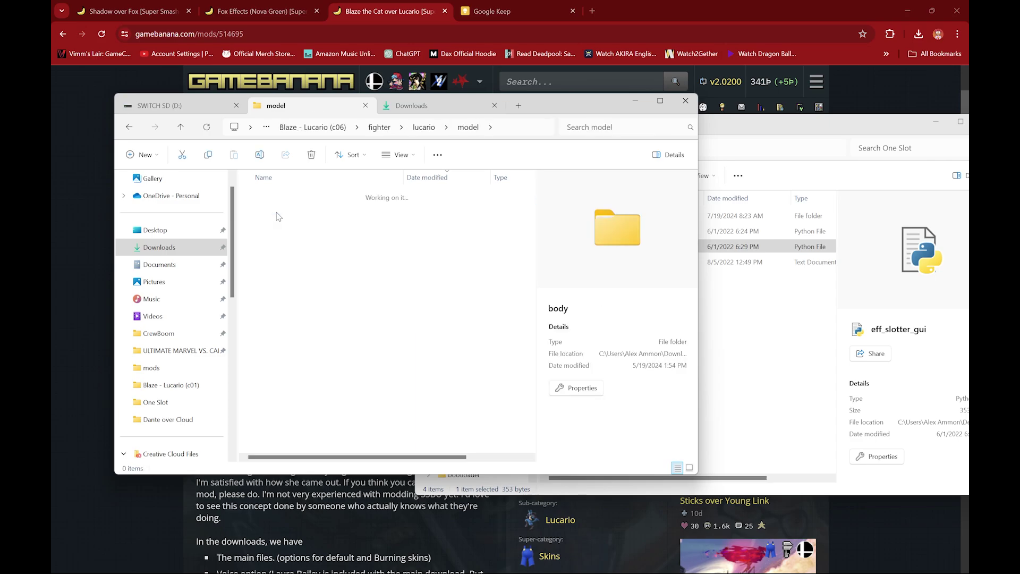
# Return to Downloads and delete the blaze_-_lucario_c06_ folder.
pyautogui.click(126, 131)
pyautogui.click(126, 131)
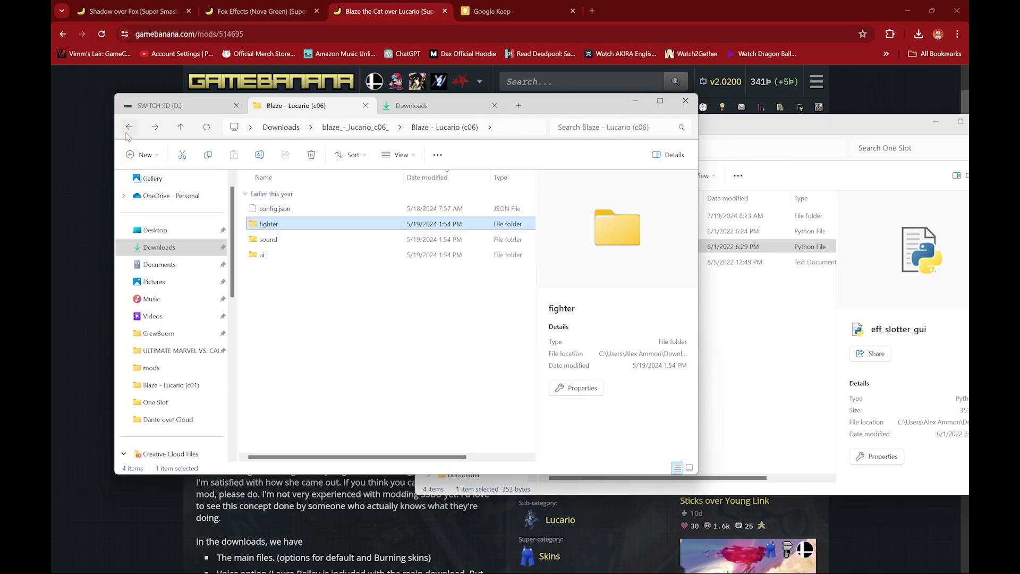
pyautogui.click(128, 131)
pyautogui.click(131, 130)
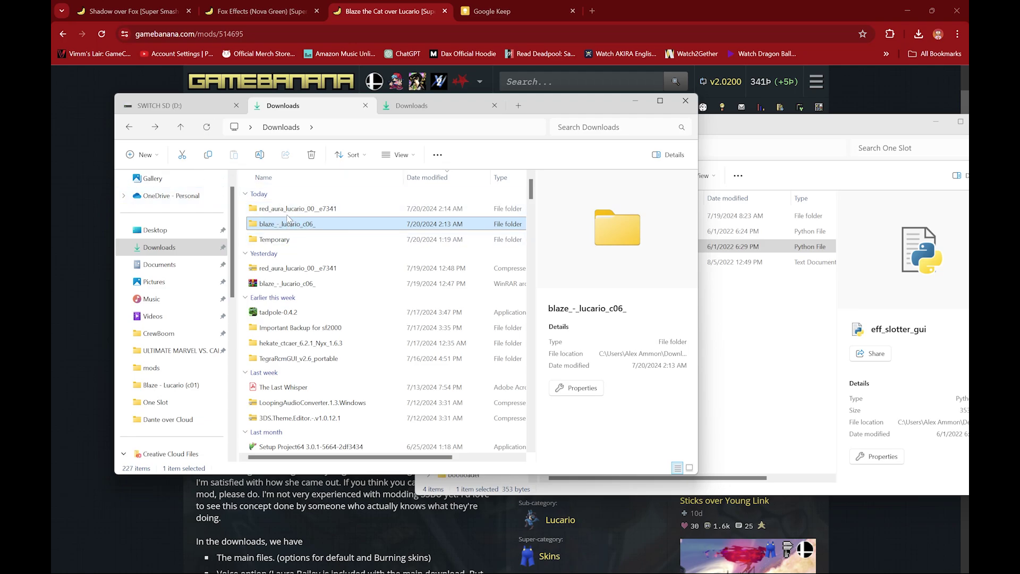
pyautogui.moveTo(286, 224)
pyautogui.moveTo(287, 224)
pyautogui.mouseDown()
pyautogui.moveTo(303, 110)
pyautogui.moveTo(266, 221)
pyautogui.mouseUp()
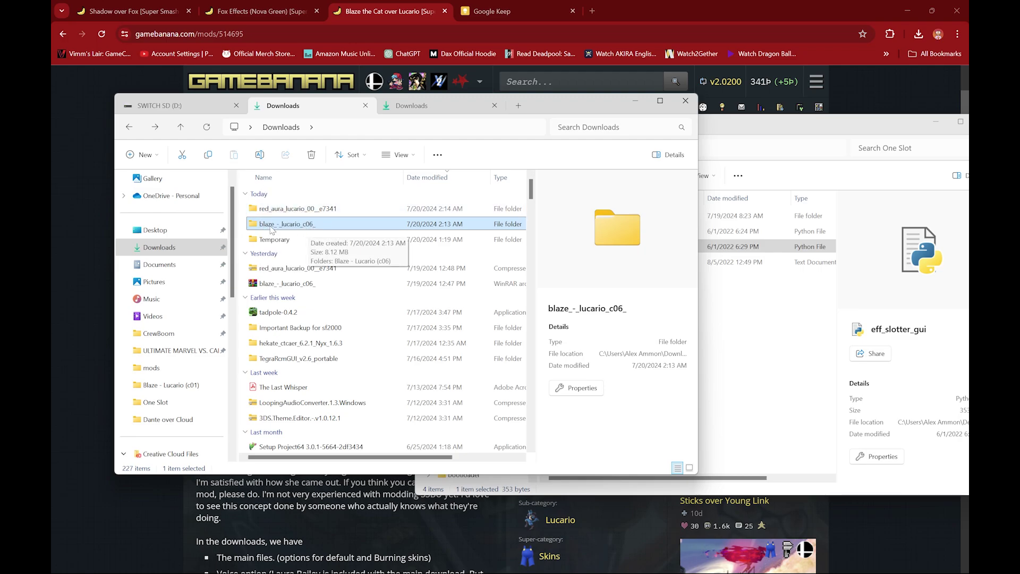
pyautogui.press('Delete')
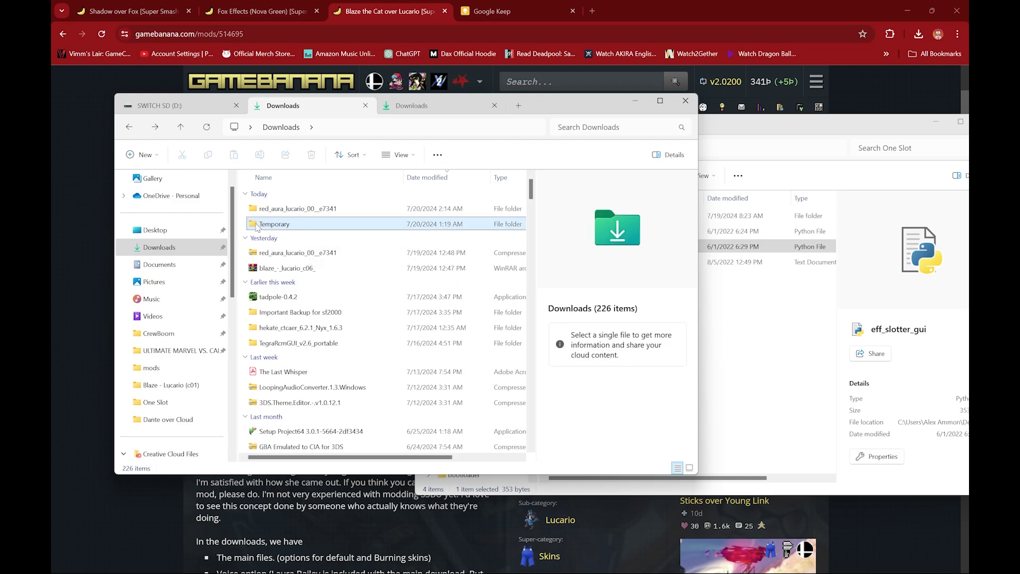
# Create a new folder in Downloads and clear its mistyped name.
pyautogui.click(279, 209)
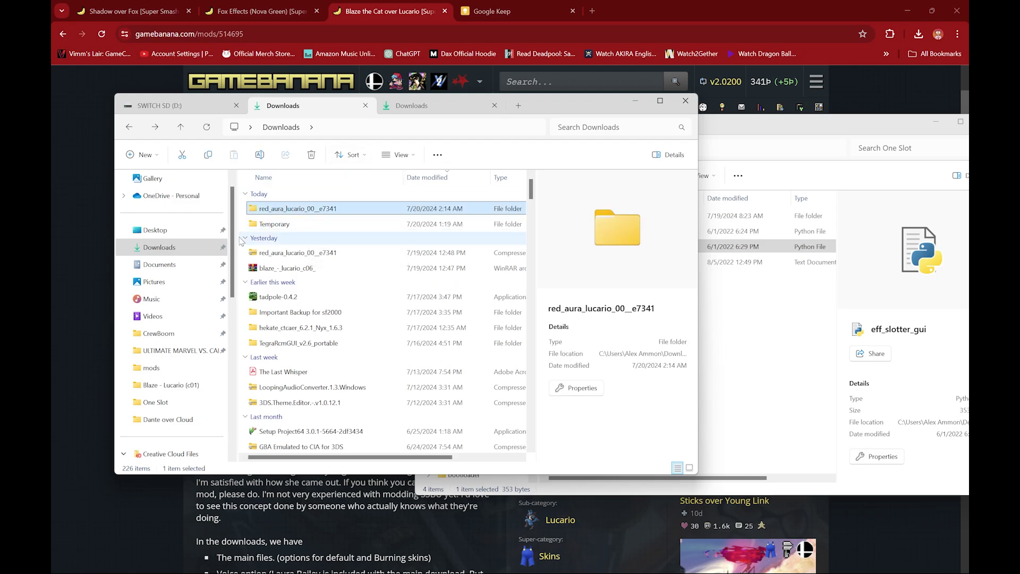
pyautogui.click(243, 215)
pyautogui.rightClick(244, 215)
pyautogui.moveTo(274, 297)
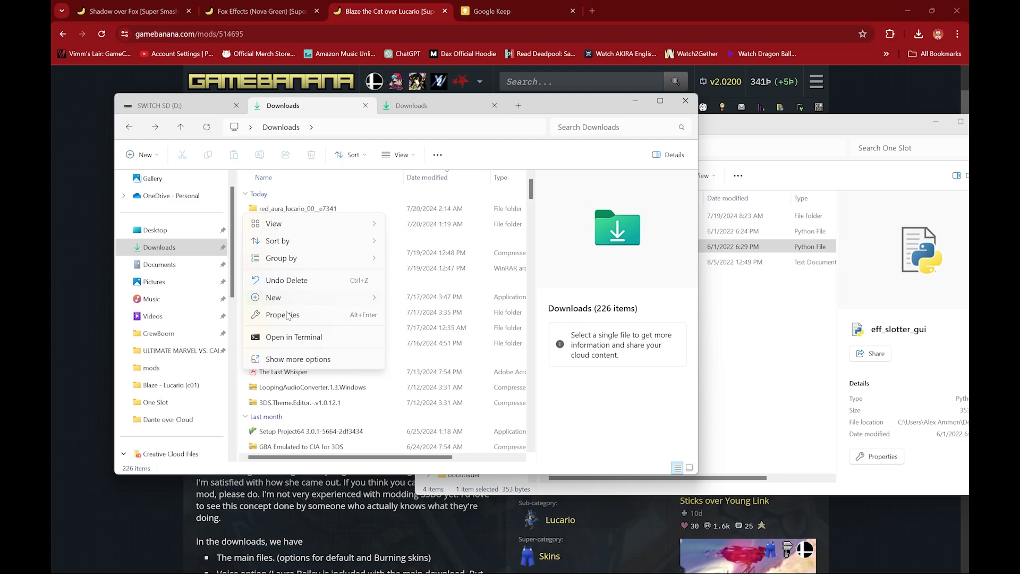
pyautogui.click(443, 301)
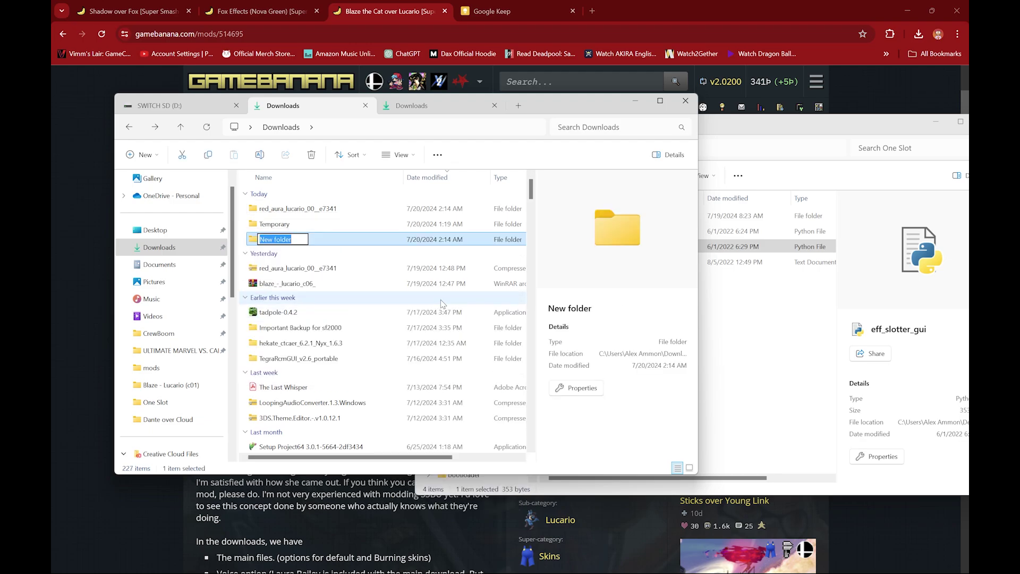
pyautogui.write('Bla')
pyautogui.press('BackSpace')
pyautogui.press('BackSpace')
pyautogui.press('BackSpace')
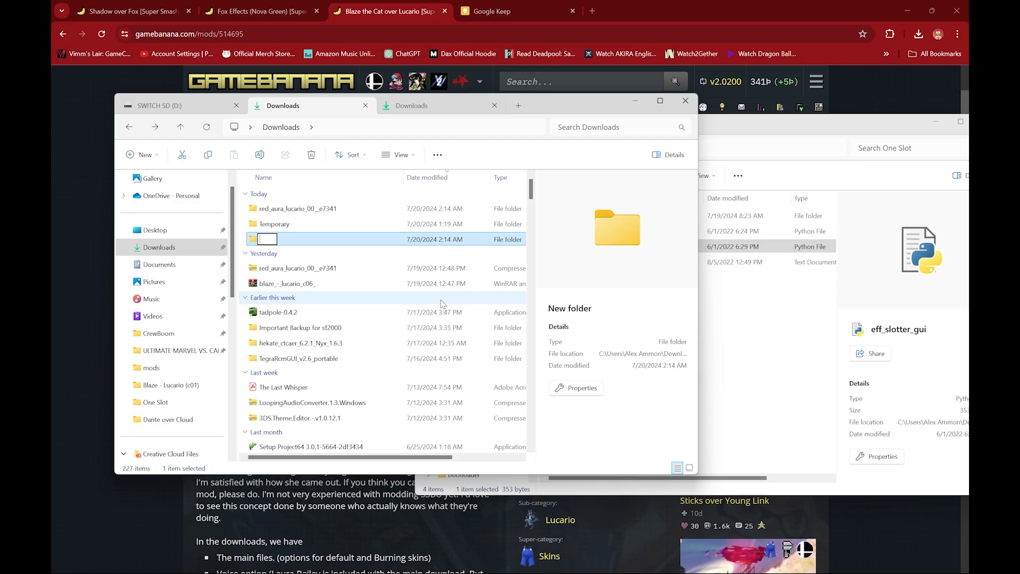
pyautogui.write('L')
pyautogui.write('ucario Bl')
pyautogui.write('aze 06')
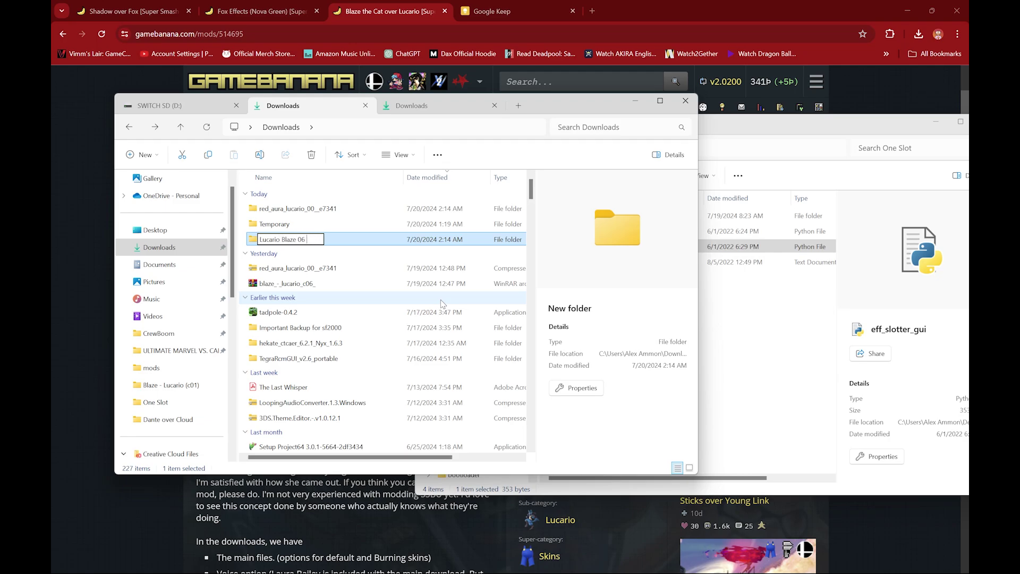
pyautogui.write(' - effe')
pyautogui.write('ct')
# Confirm the new folder name Lucario Blaze 06 - effect and open it.
pyautogui.press('Return')
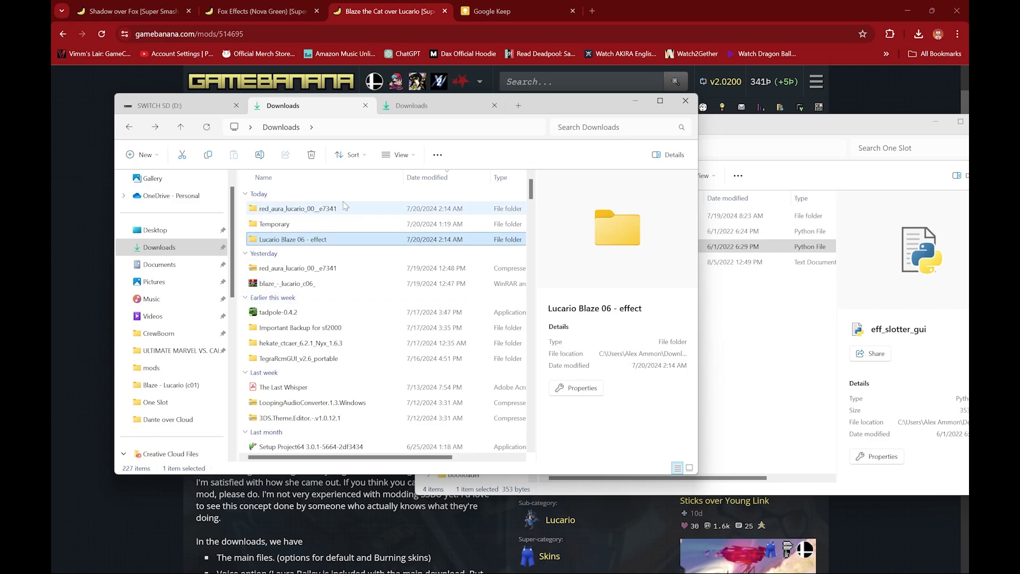
pyautogui.doubleClick(290, 239)
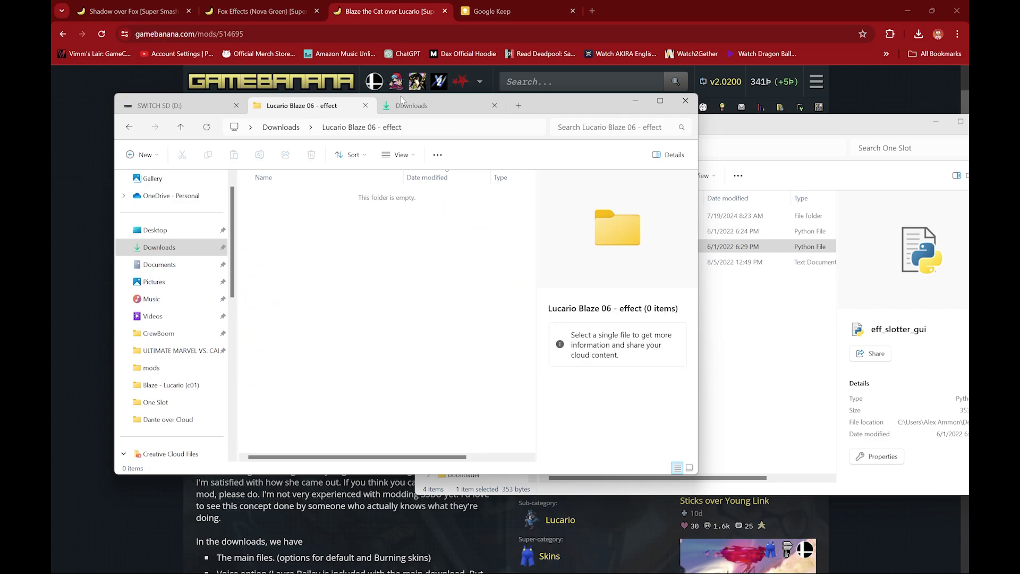
pyautogui.click(399, 106)
# Delete the ui and fighter folders from the Red Aura Lucario (00) mod.
pyautogui.doubleClick(307, 226)
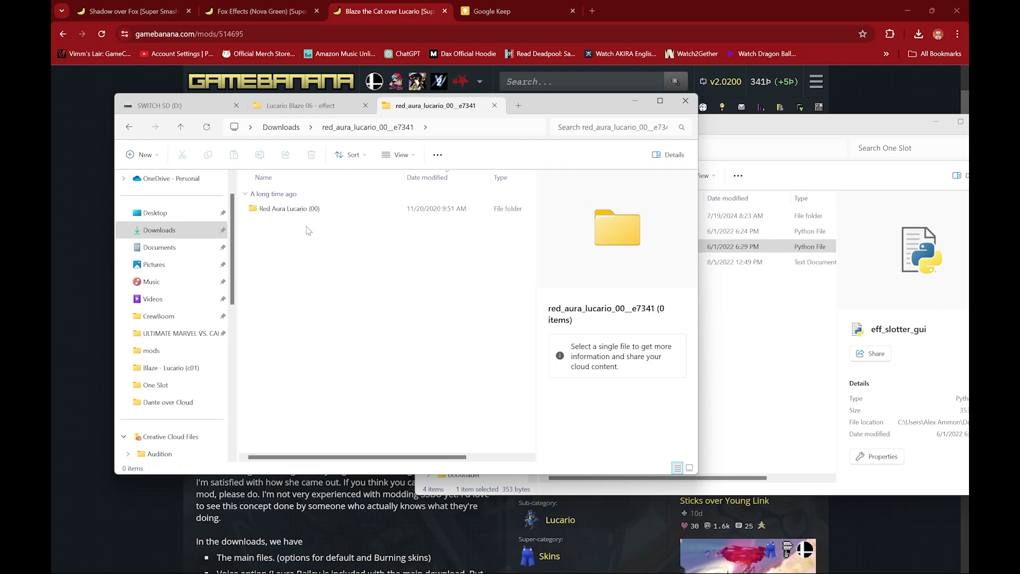
pyautogui.doubleClick(291, 212)
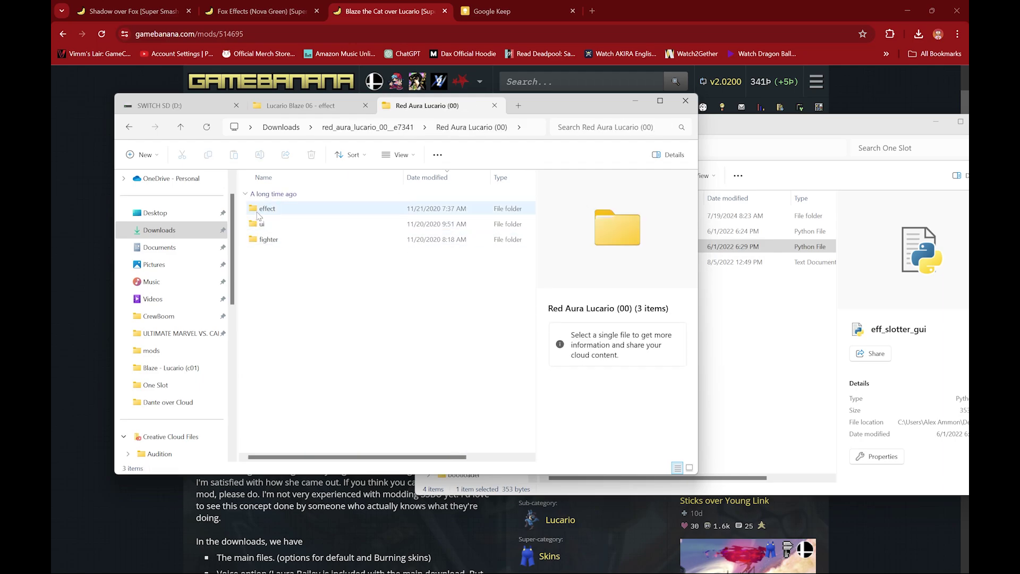
pyautogui.click(268, 242)
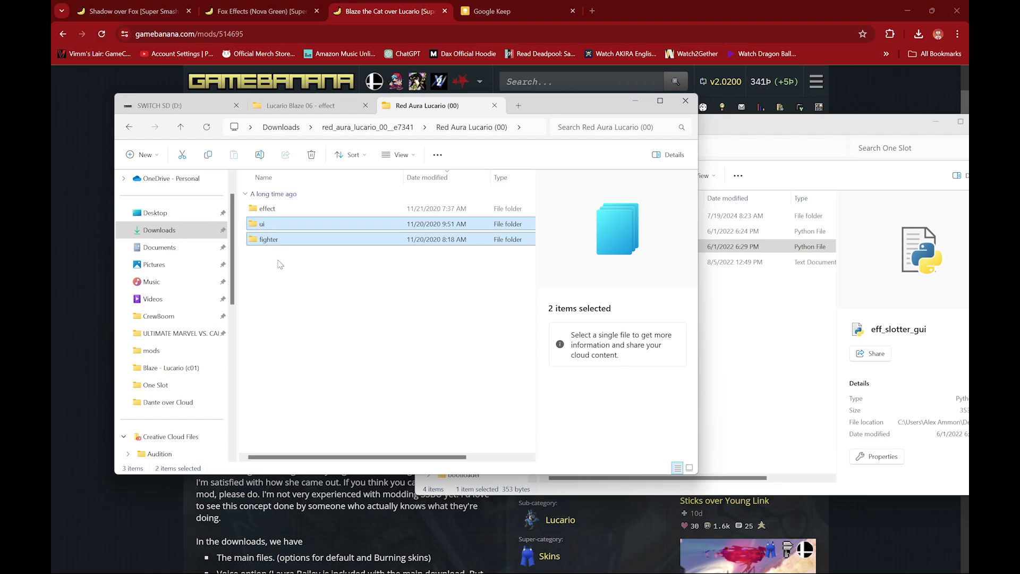
pyautogui.press('Delete')
# Inspect the effect > fighter > lucario folders, then return to Red Aura Lucario (00).
pyautogui.doubleClick(272, 210)
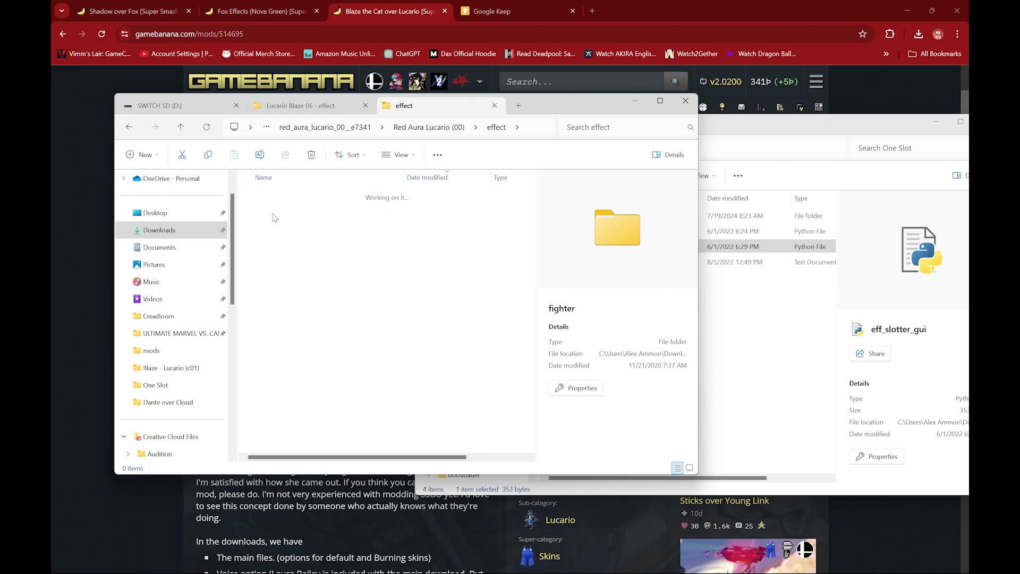
pyautogui.doubleClick(273, 208)
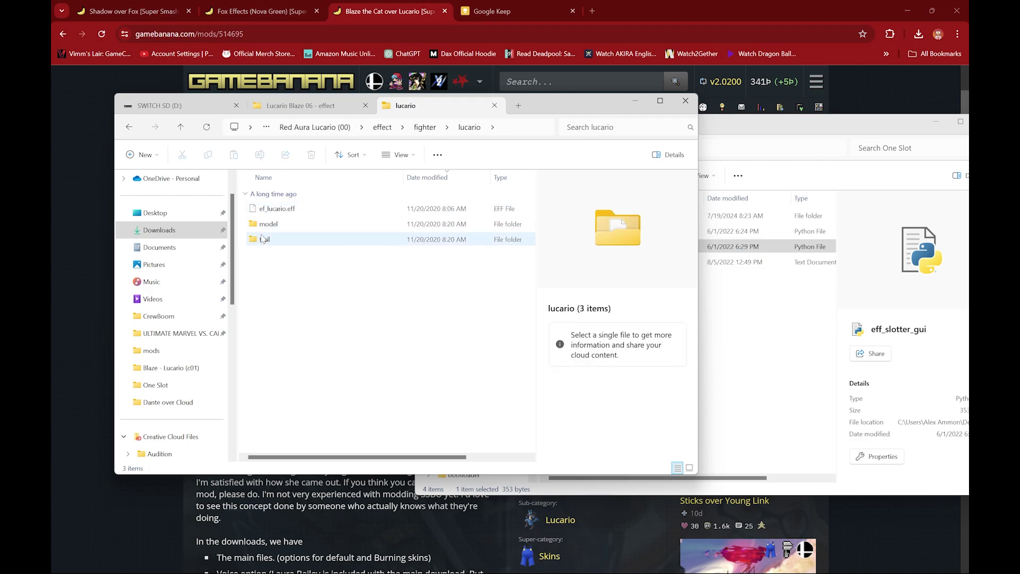
pyautogui.click(134, 132)
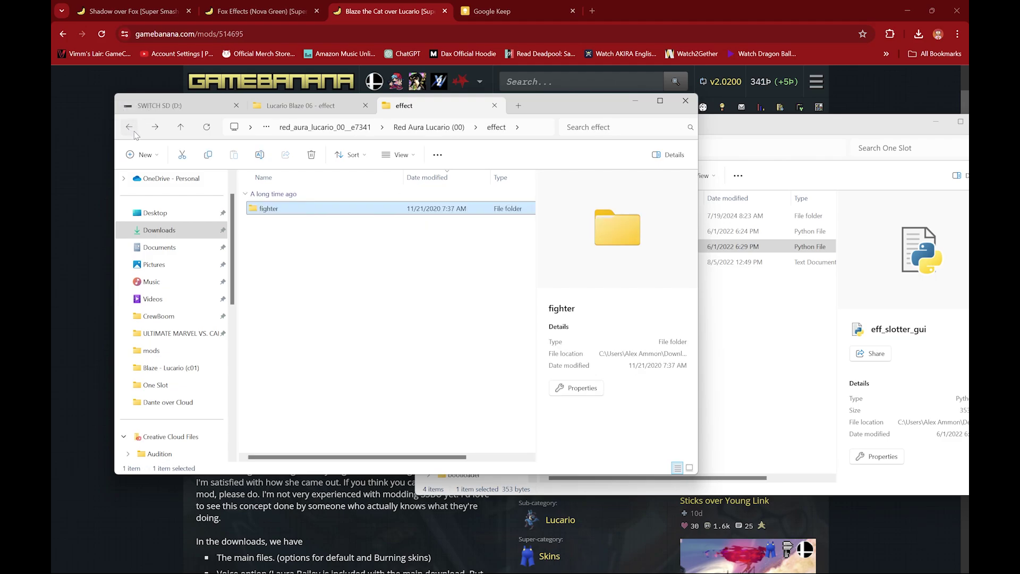
pyautogui.click(134, 132)
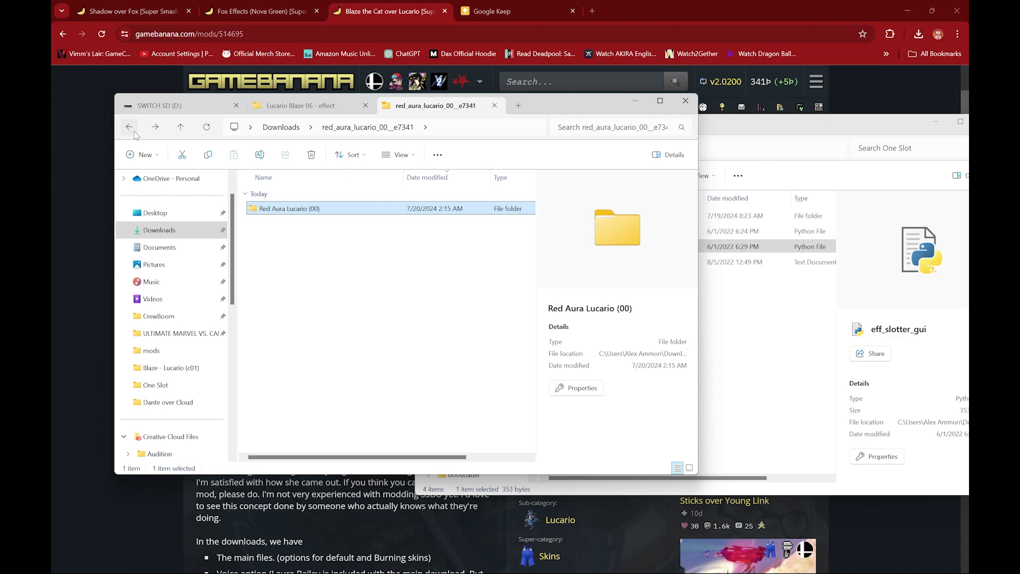
pyautogui.doubleClick(279, 209)
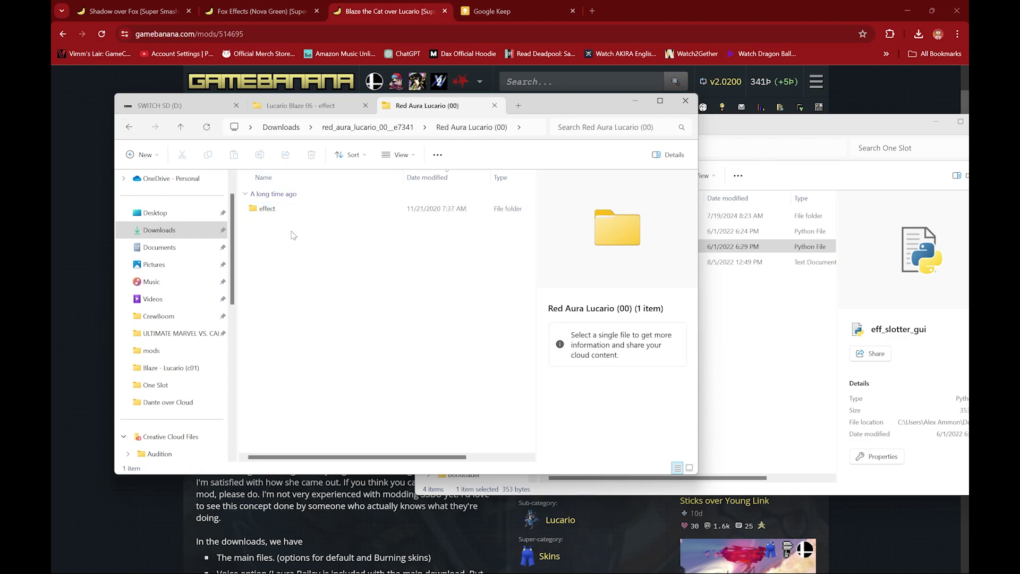
pyautogui.hotkey('alt', 'Tab')
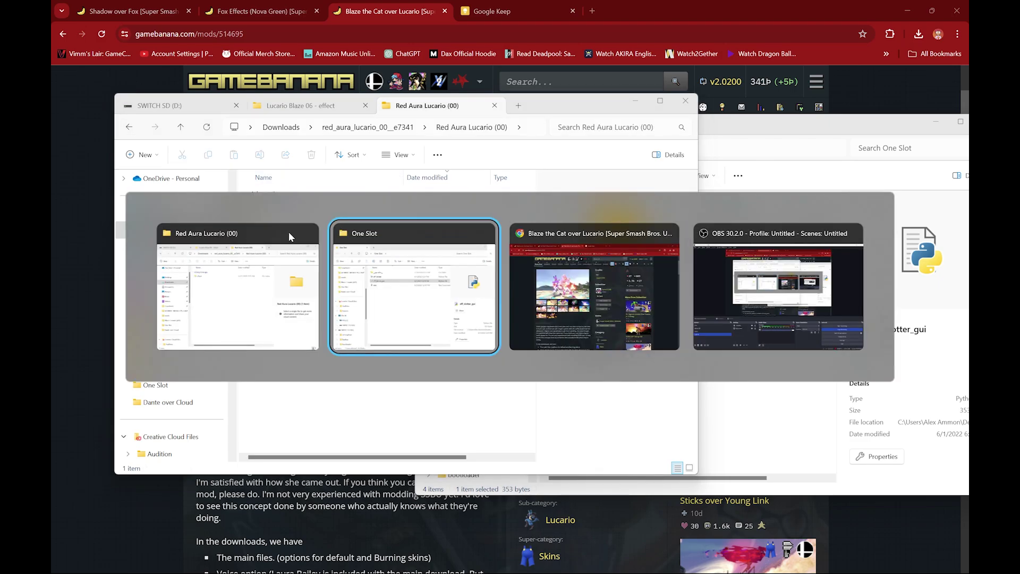
# Run eff_slotter_gui on Red Aura Lucario (00) with fighter lucario and slot 06.
pyautogui.rightClick(587, 267)
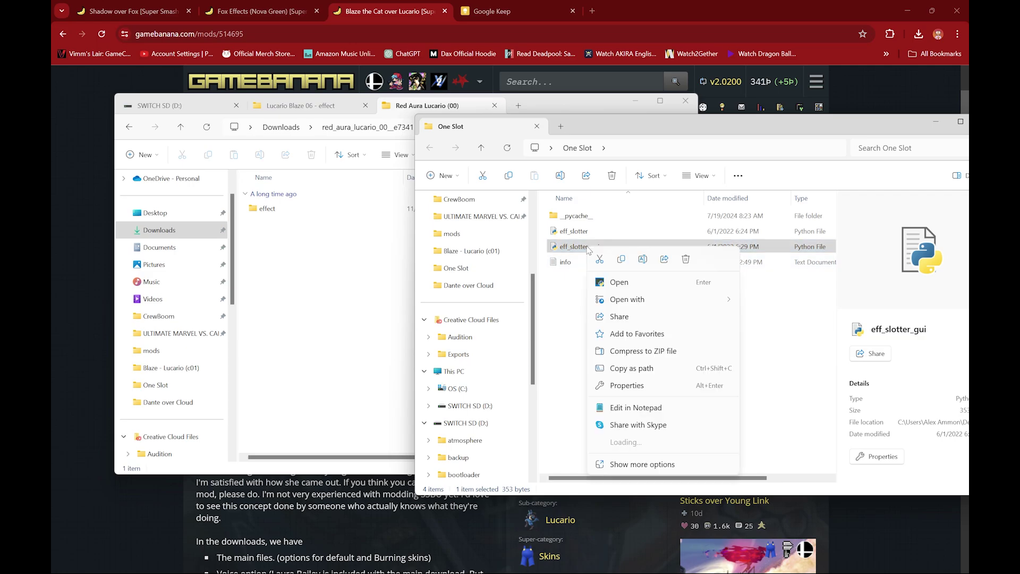
pyautogui.click(623, 287)
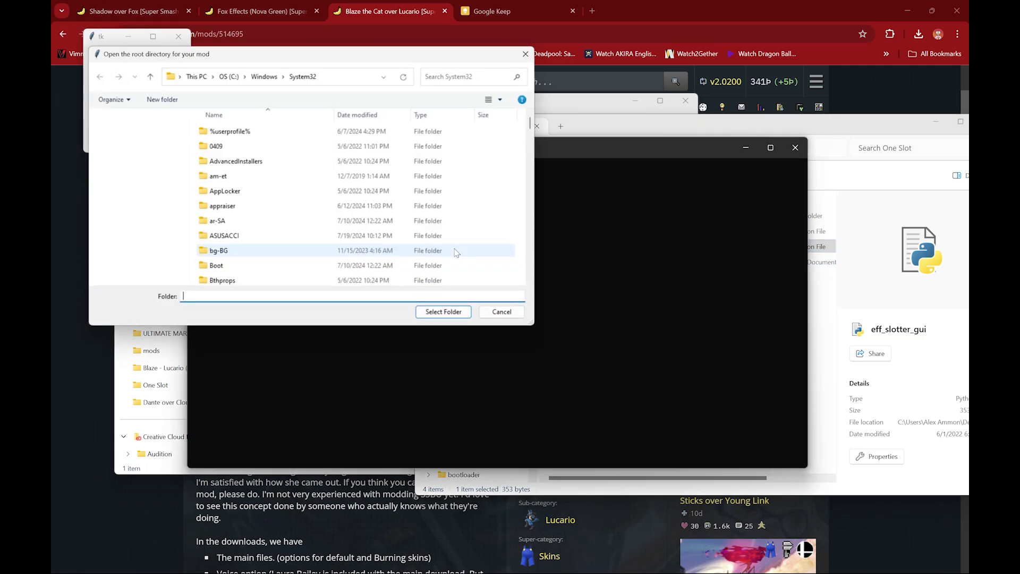
pyautogui.scroll(5, 136, 192)
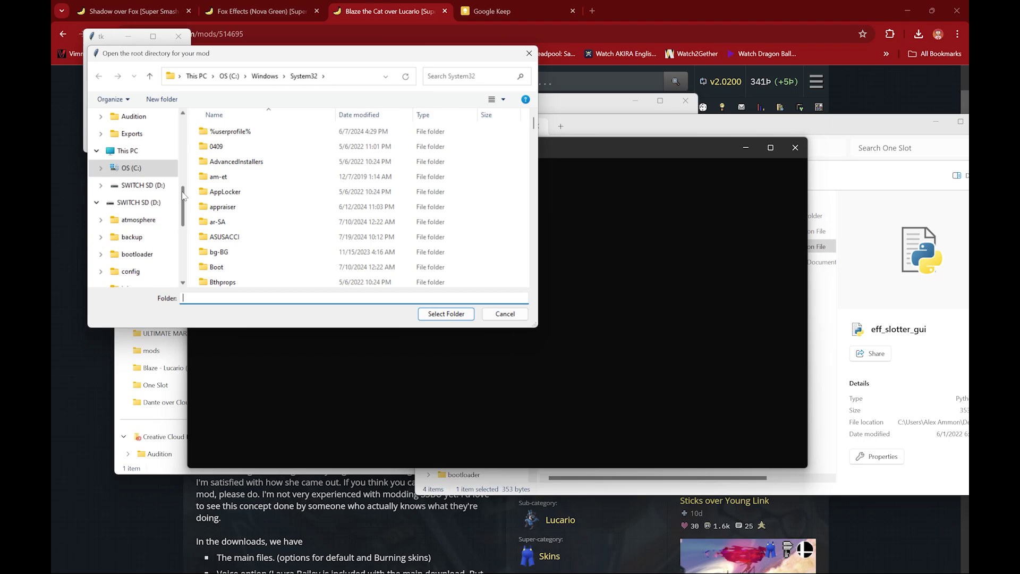
pyautogui.click(147, 191)
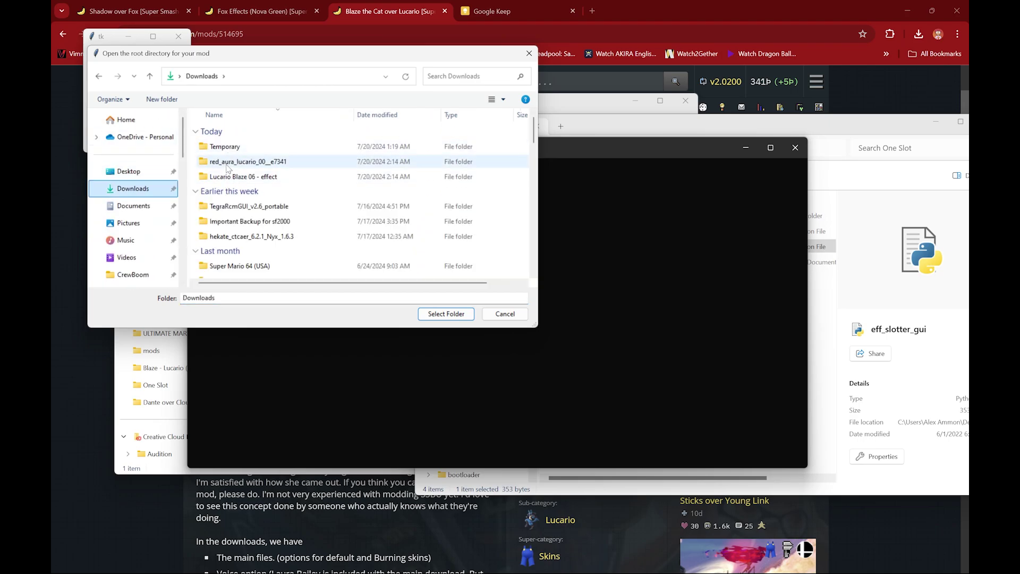
pyautogui.doubleClick(228, 163)
pyautogui.doubleClick(229, 148)
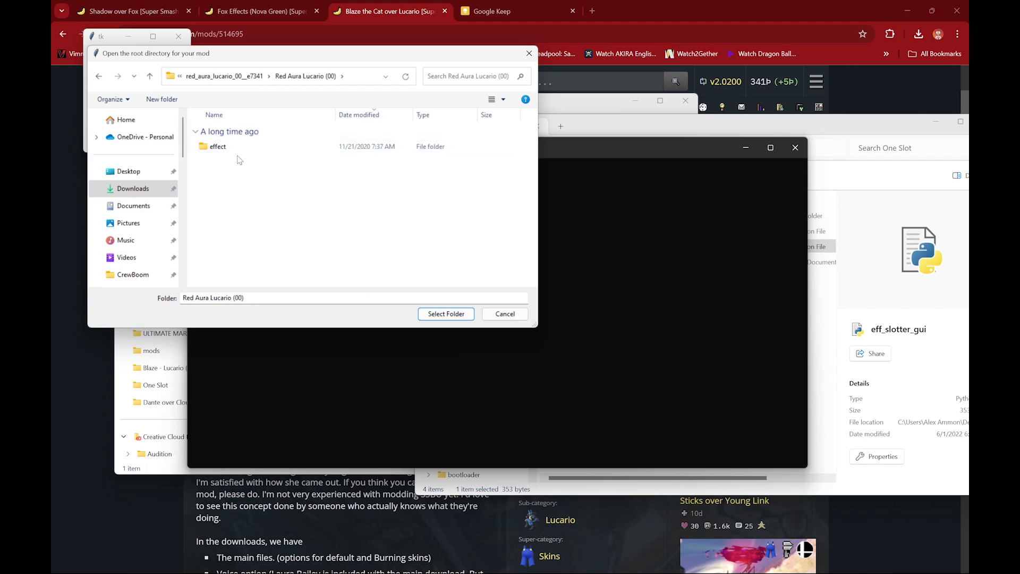
pyautogui.click(435, 315)
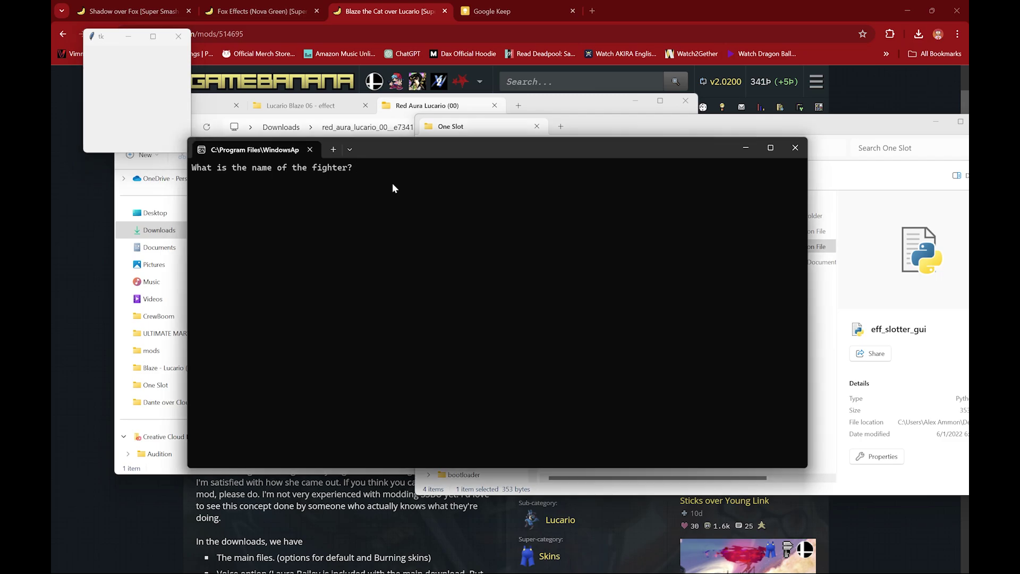
pyautogui.write('lucario')
pyautogui.press('Return')
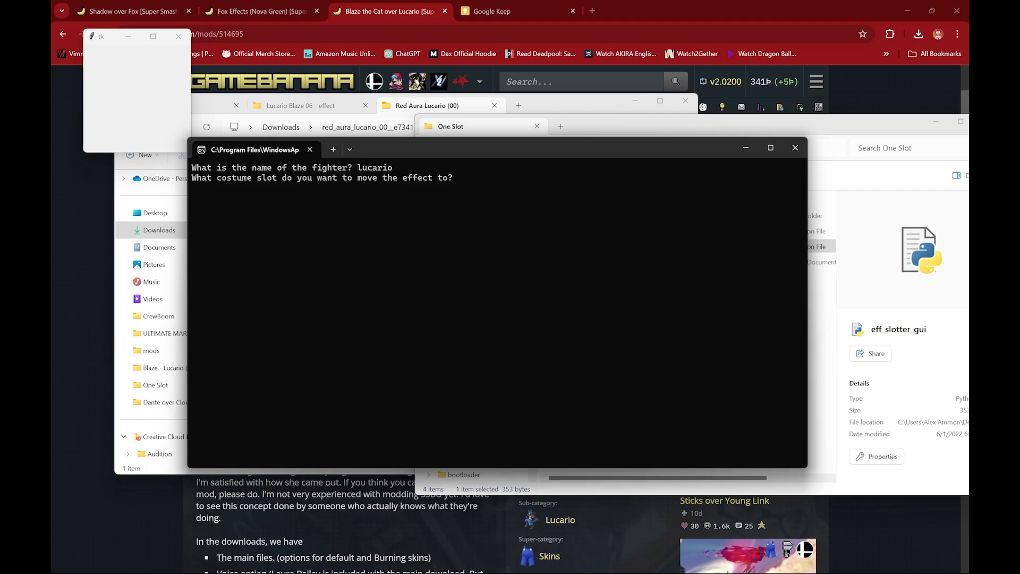
pyautogui.write('06')
pyautogui.press('Return')
# Read the new config.json in Notepad, then close it.
pyautogui.click(301, 287)
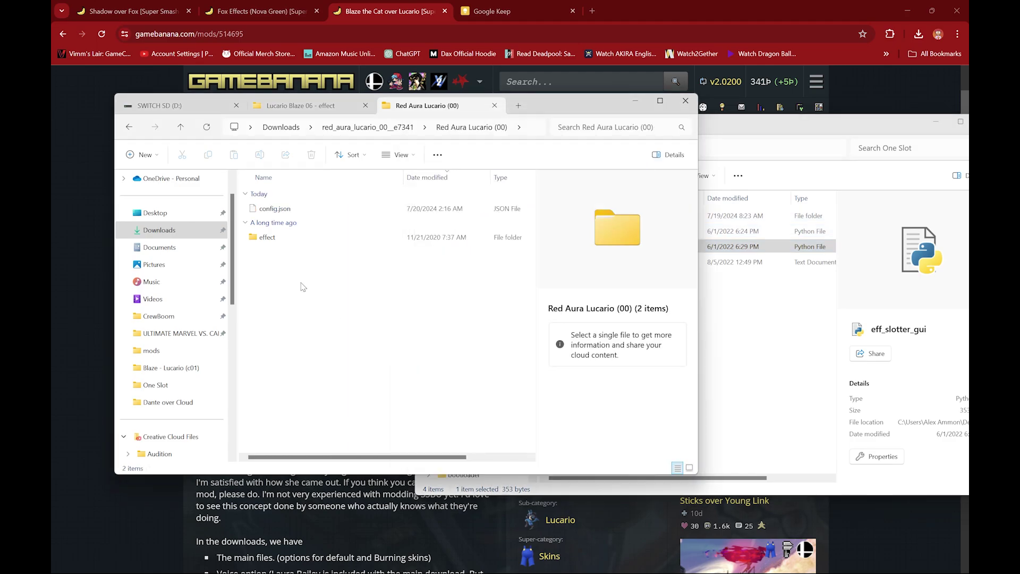
pyautogui.click(273, 209)
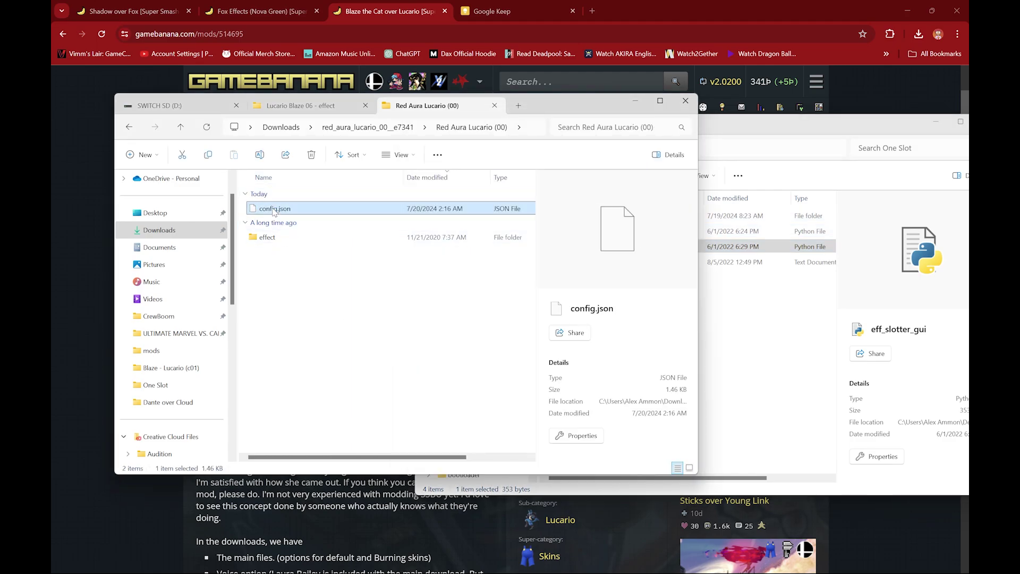
pyautogui.doubleClick(273, 209)
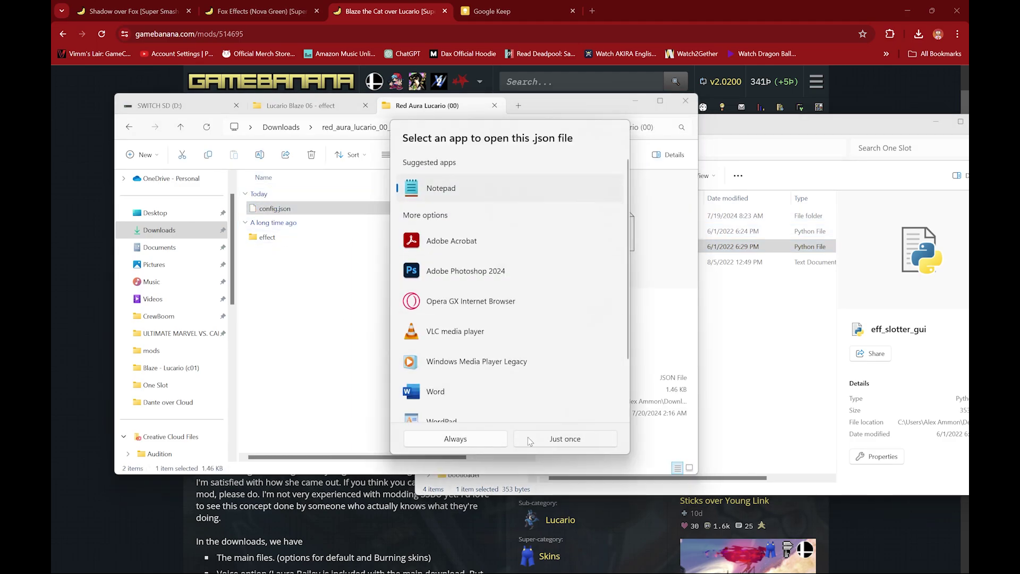
pyautogui.click(528, 439)
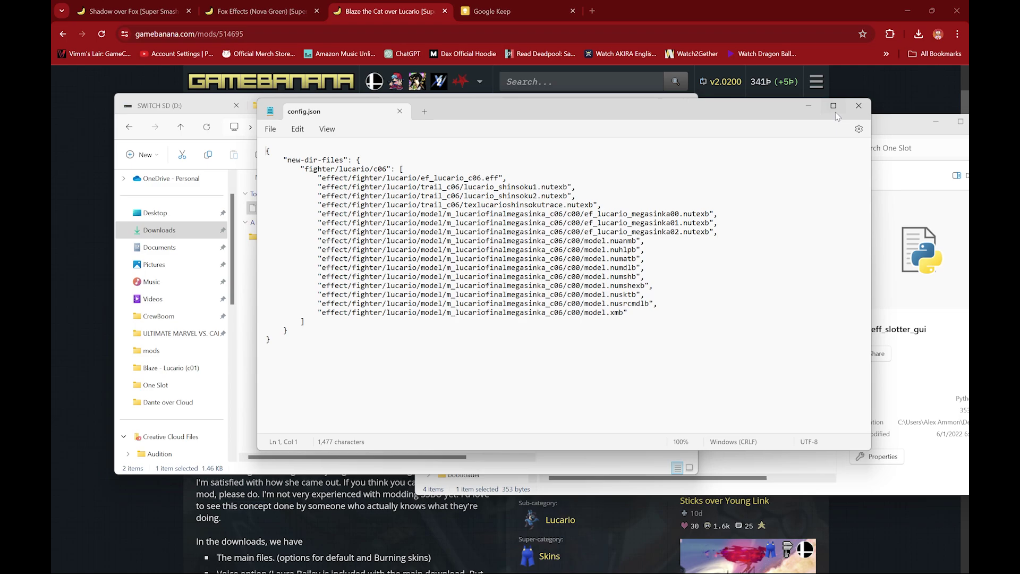
pyautogui.click(858, 106)
# Check the effect > fighter > lucario folders for c06 files, then go back to Downloads.
pyautogui.doubleClick(327, 235)
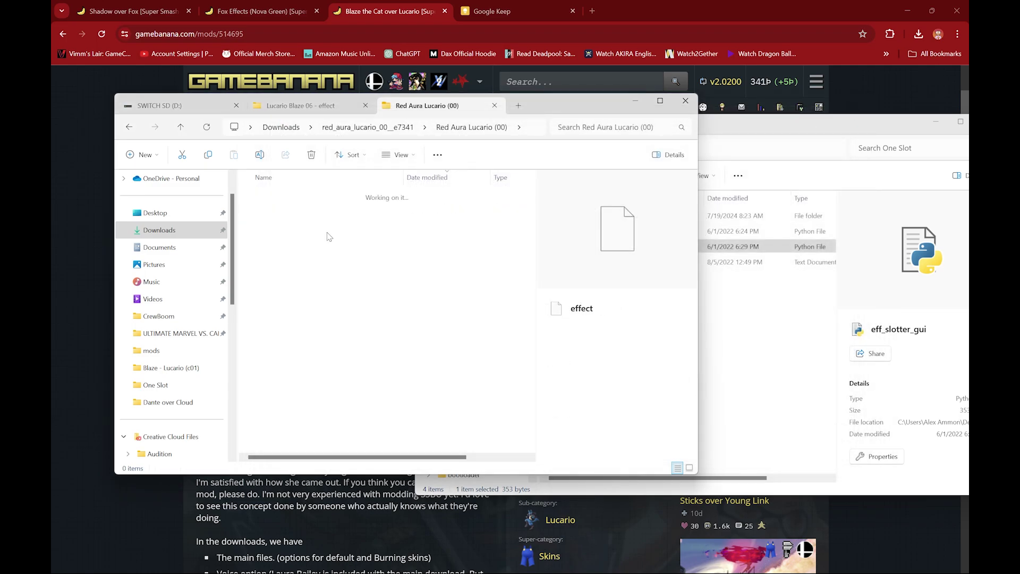
pyautogui.doubleClick(309, 214)
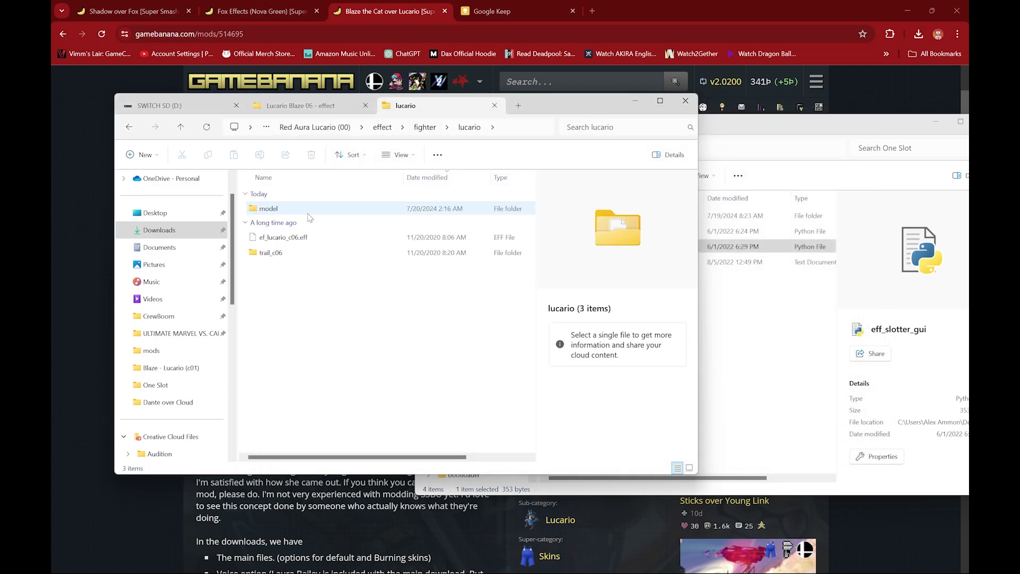
pyautogui.doubleClick(309, 214)
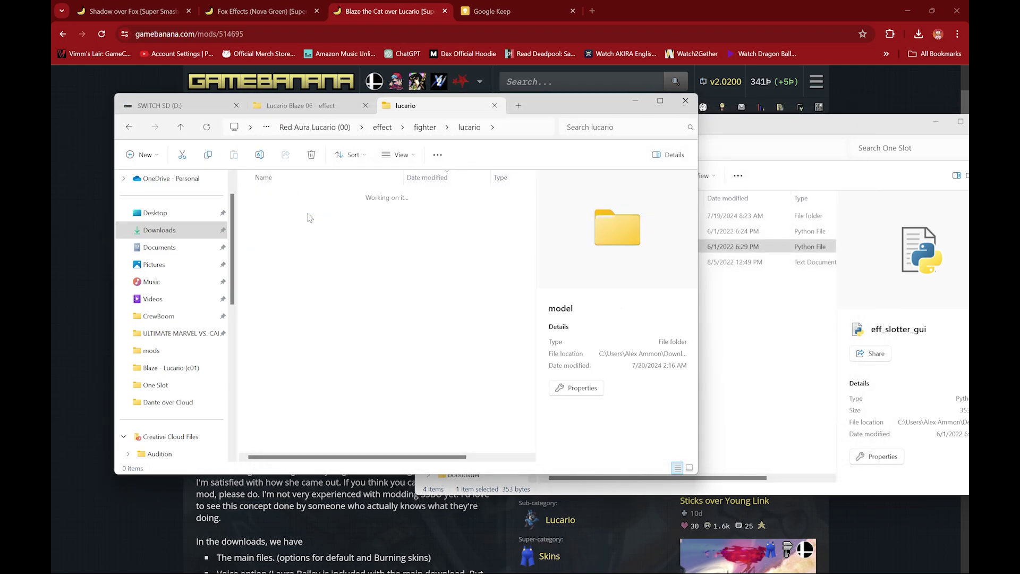
pyautogui.click(132, 128)
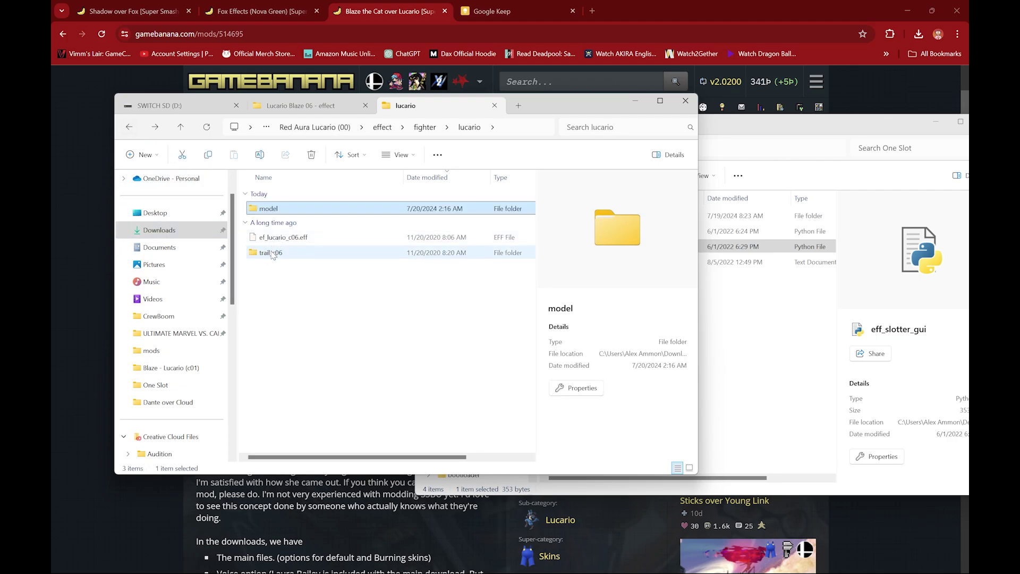
pyautogui.click(130, 128)
pyautogui.click(130, 128)
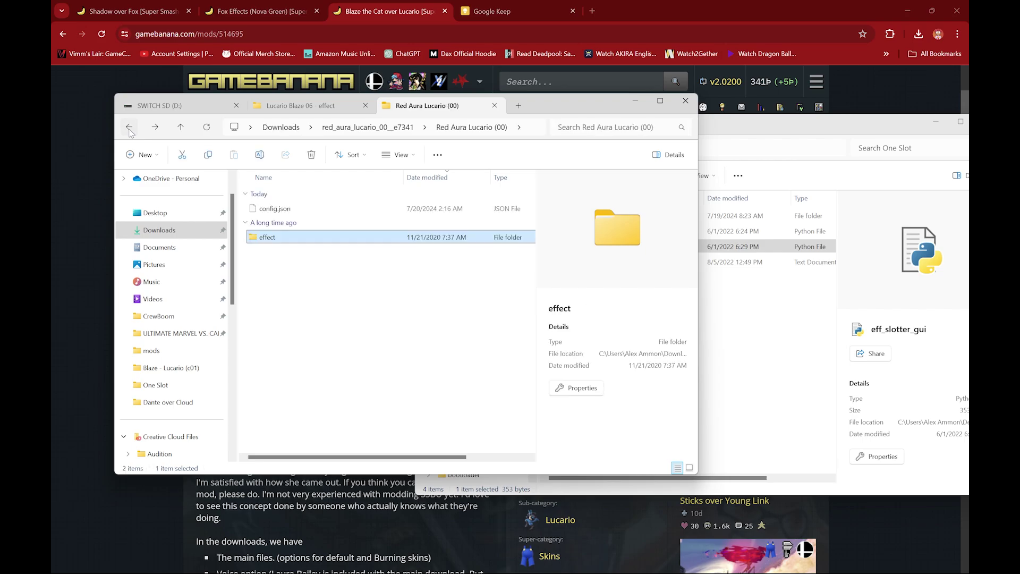
pyautogui.click(129, 128)
pyautogui.click(129, 128)
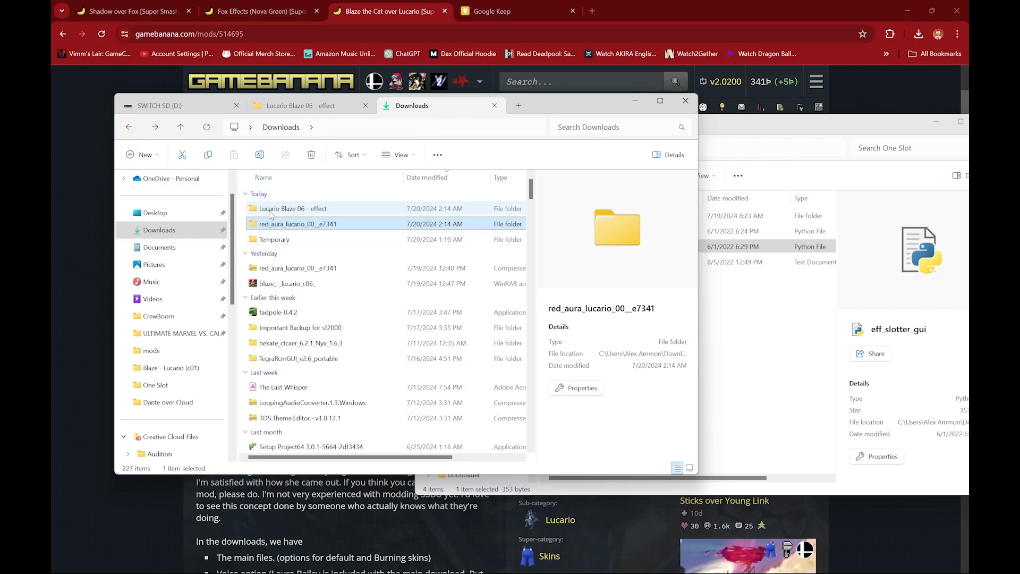
# Delete the red_aura_lucario_00__e7341 and Lucario Blaze 06 - effect folders.
pyautogui.moveTo(275, 224)
pyautogui.mouseDown()
pyautogui.moveTo(283, 199)
pyautogui.moveTo(309, 189)
pyautogui.mouseUp()
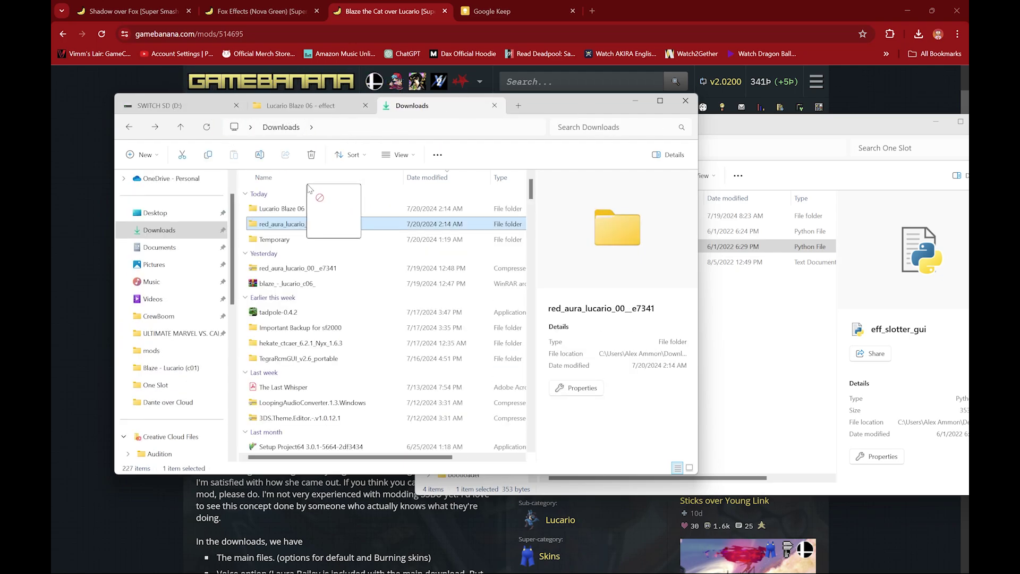
pyautogui.moveTo(310, 189); pyautogui.dragTo(309, 222)
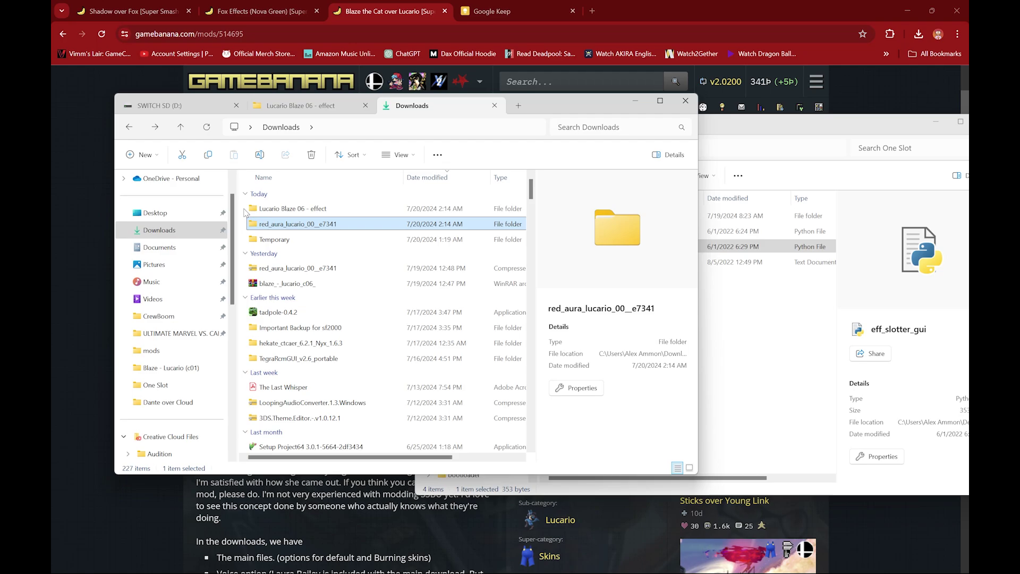
pyautogui.moveTo(245, 212); pyautogui.dragTo(271, 228)
pyautogui.press('Delete')
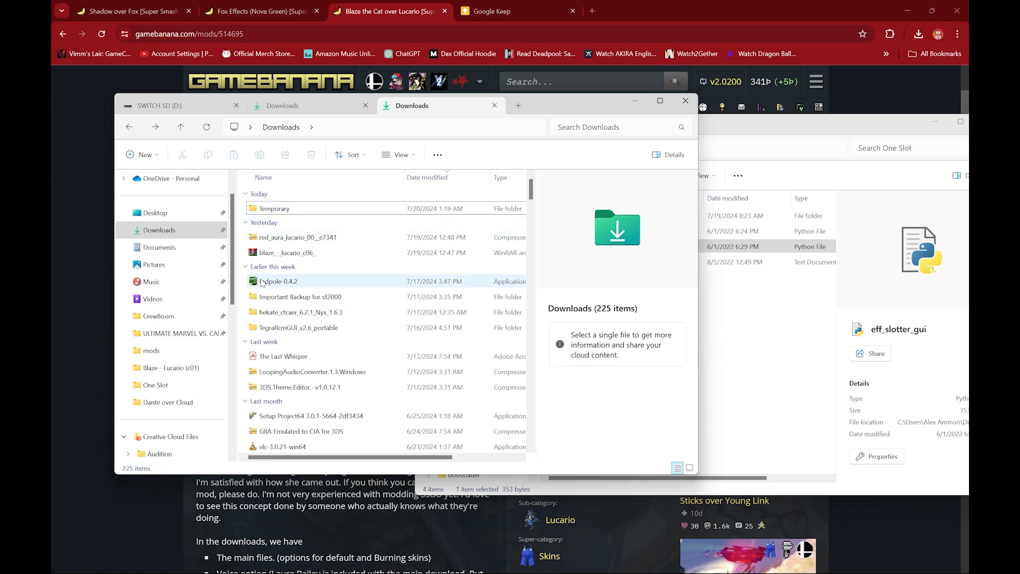
# Delete the red_aura_lucario_00__e7341 and blaze_-_lucario_c06_ archives.
pyautogui.click(248, 238)
pyautogui.keyDown('ctrl'); pyautogui.click(276, 252); pyautogui.keyUp('ctrl')
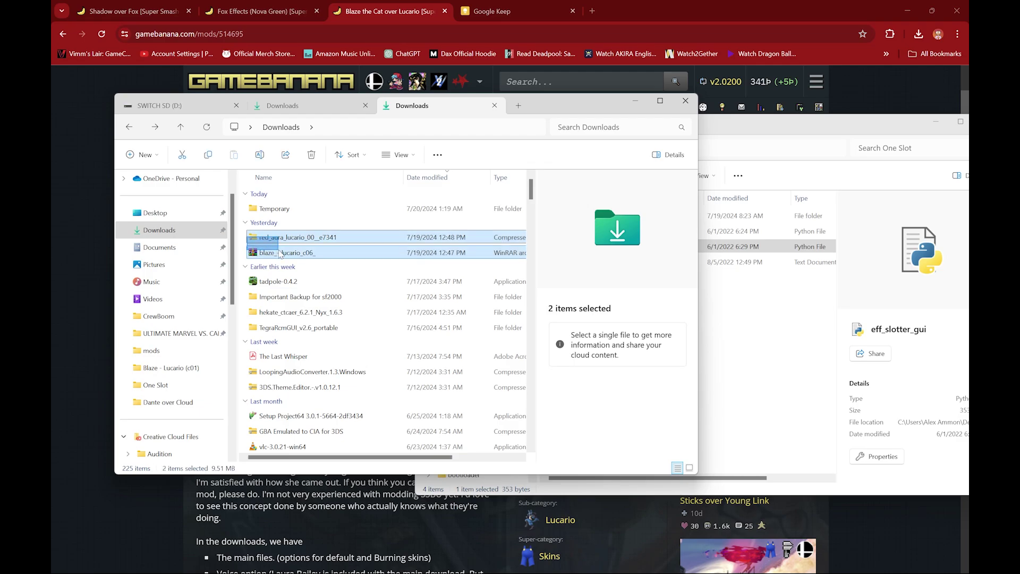
pyautogui.press('Delete')
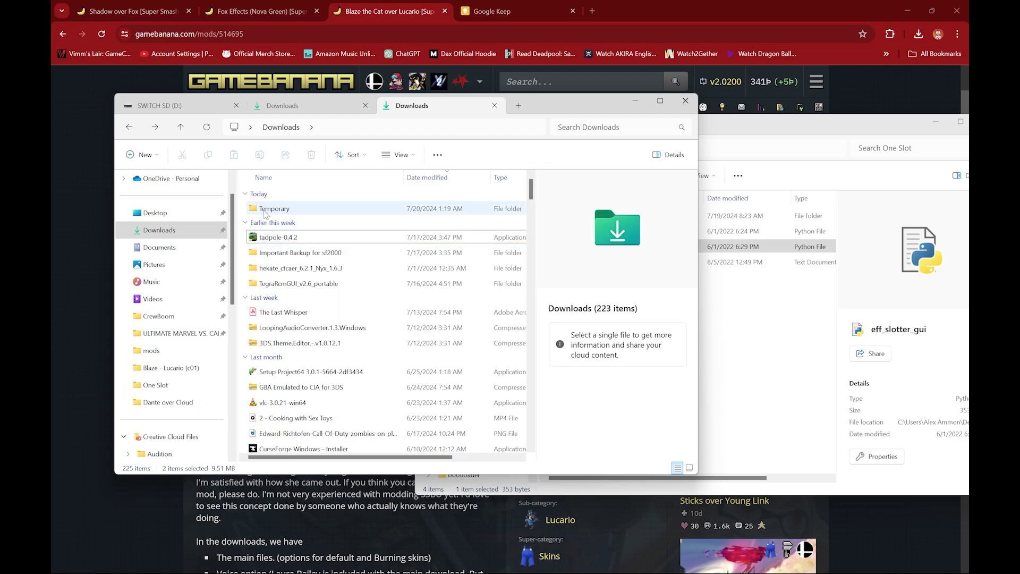